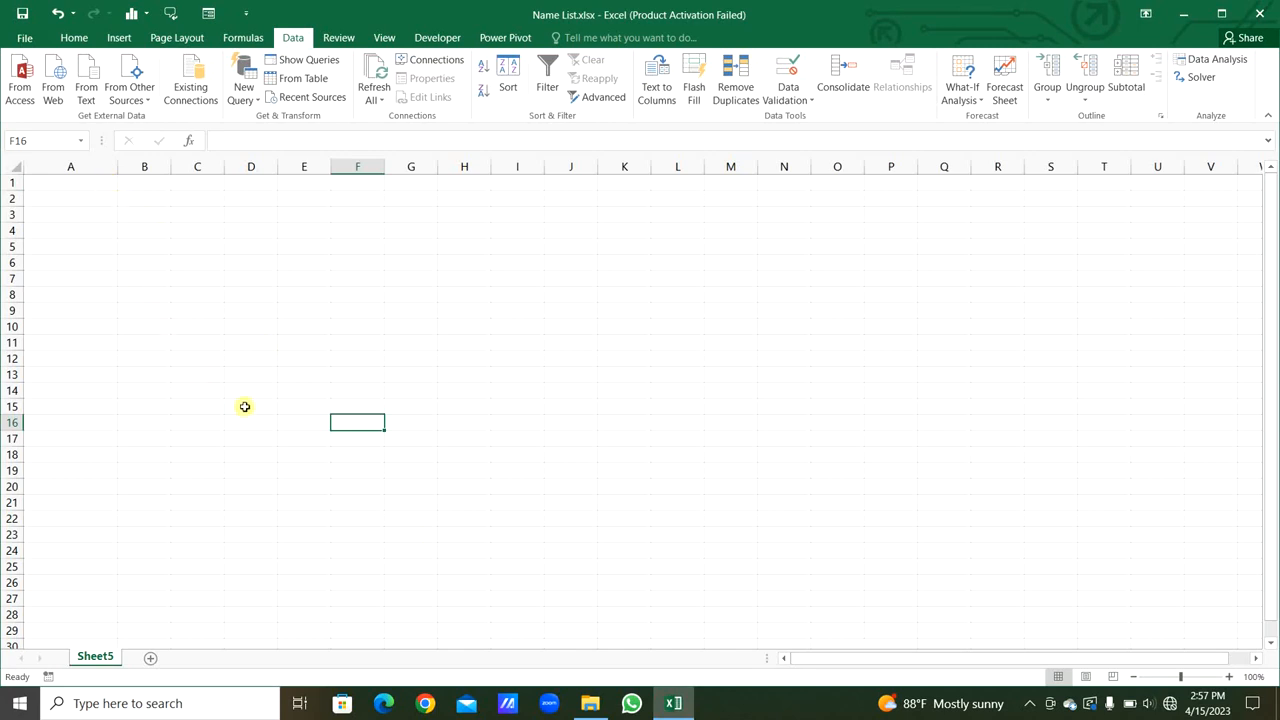
Enter PO10001001 in cell A1 and fill the series down column A to PO10001124 in row 124
{"action": "left_click", "coordinate": [103, 188]}
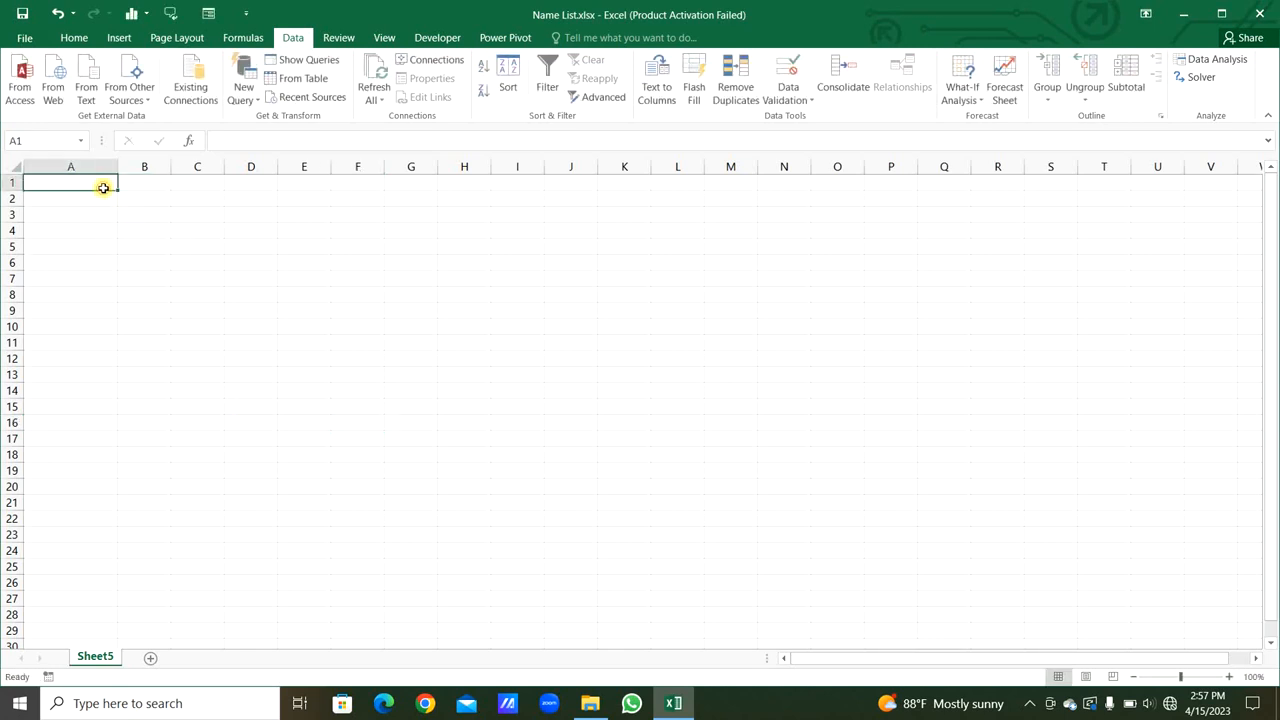
{"action": "type", "text": "PO10001001"}
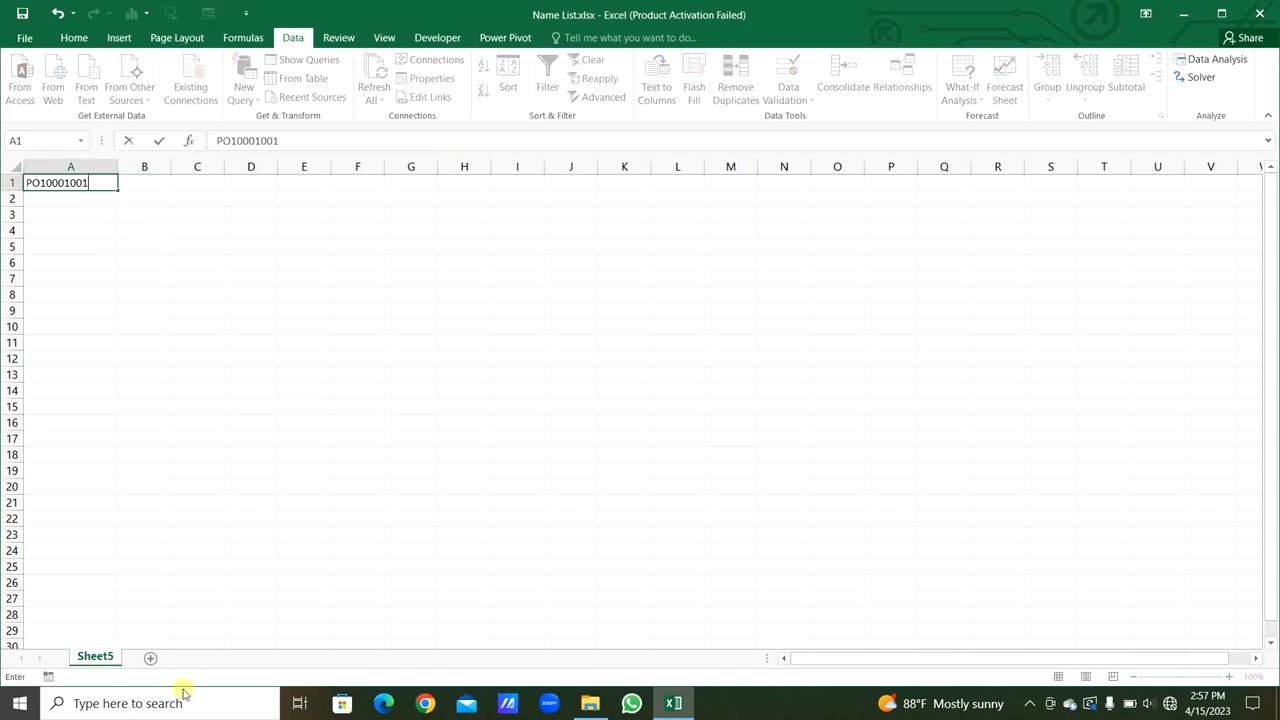
{"action": "left_click", "coordinate": [200, 255]}
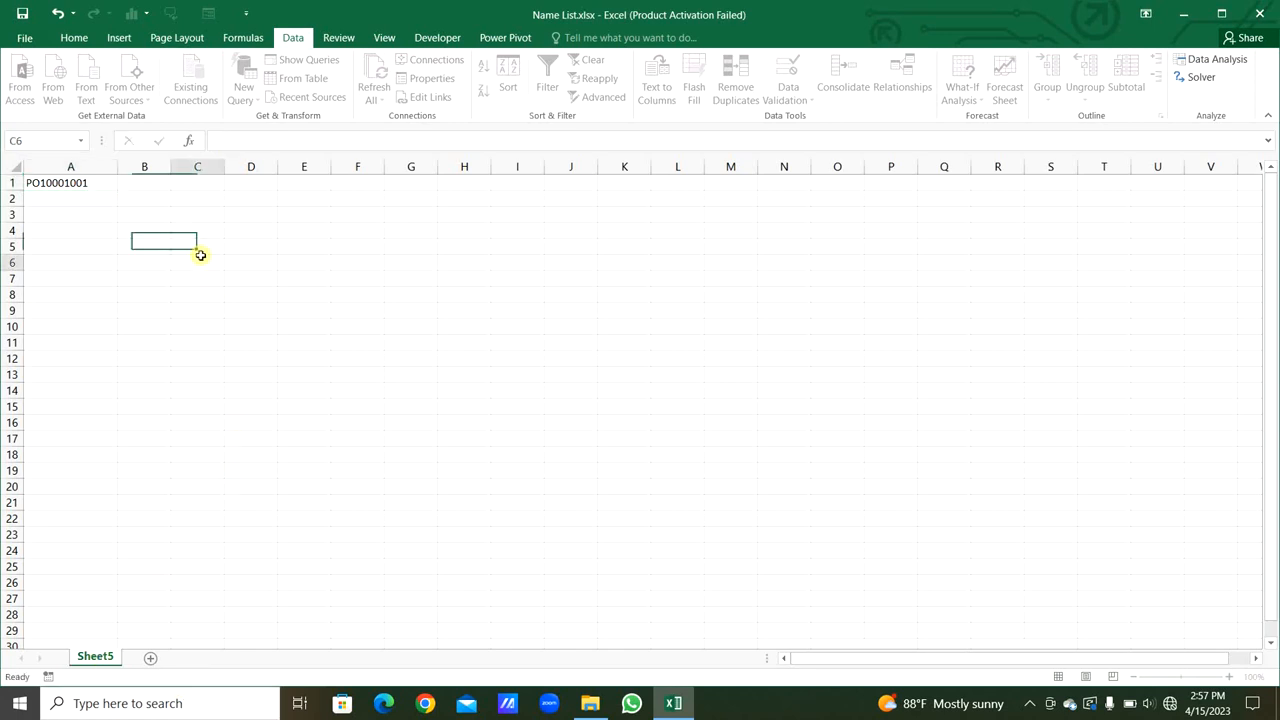
{"action": "left_click", "coordinate": [110, 182]}
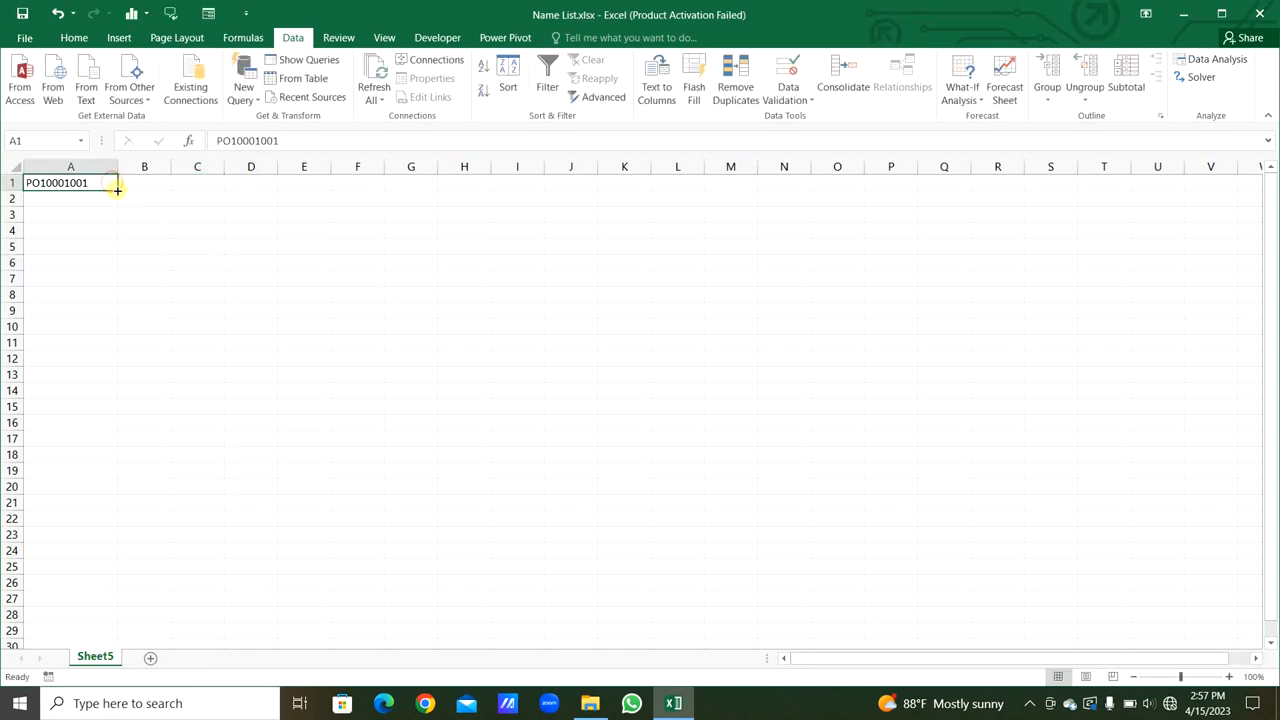
{"action": "left_click_drag", "start_coordinate": [116, 190], "coordinate": [52, 315]}
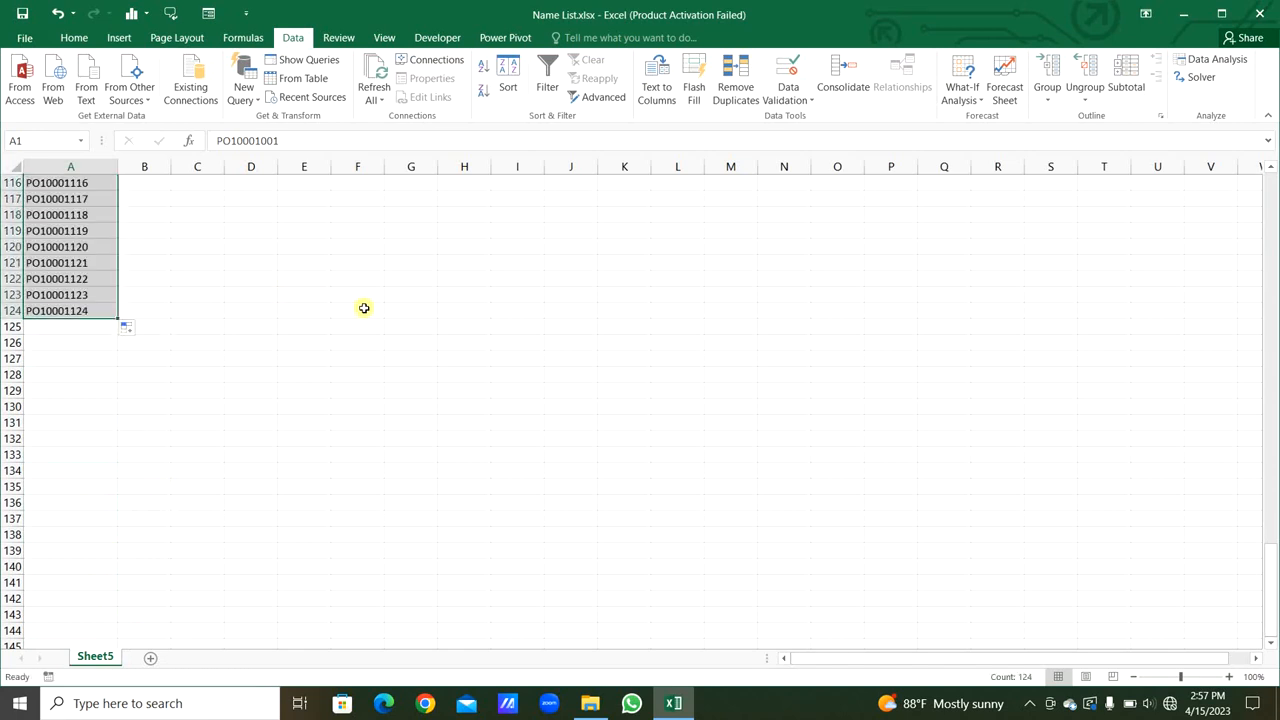
{"action": "key", "text": "ctrl+Home"}
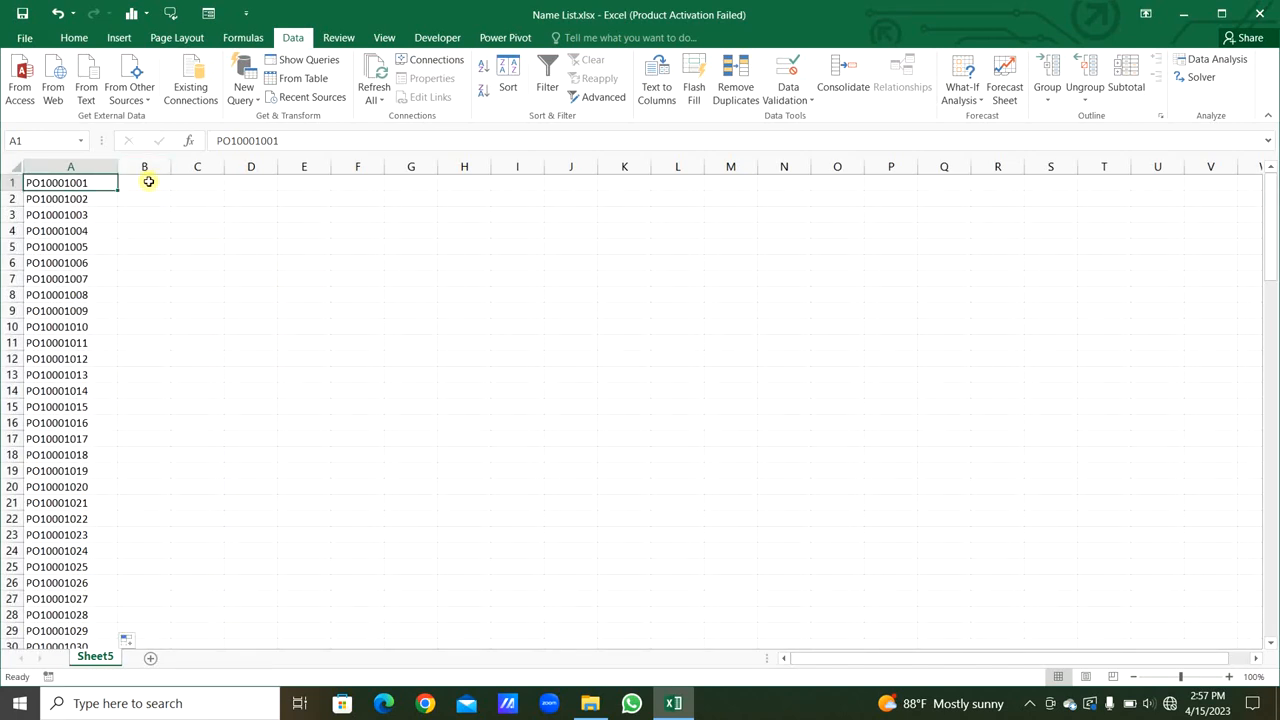
Enter MD "PO10001001" in cell B1, reusing the text copied from A1, and autofit column B's width
{"action": "left_click", "coordinate": [148, 183]}
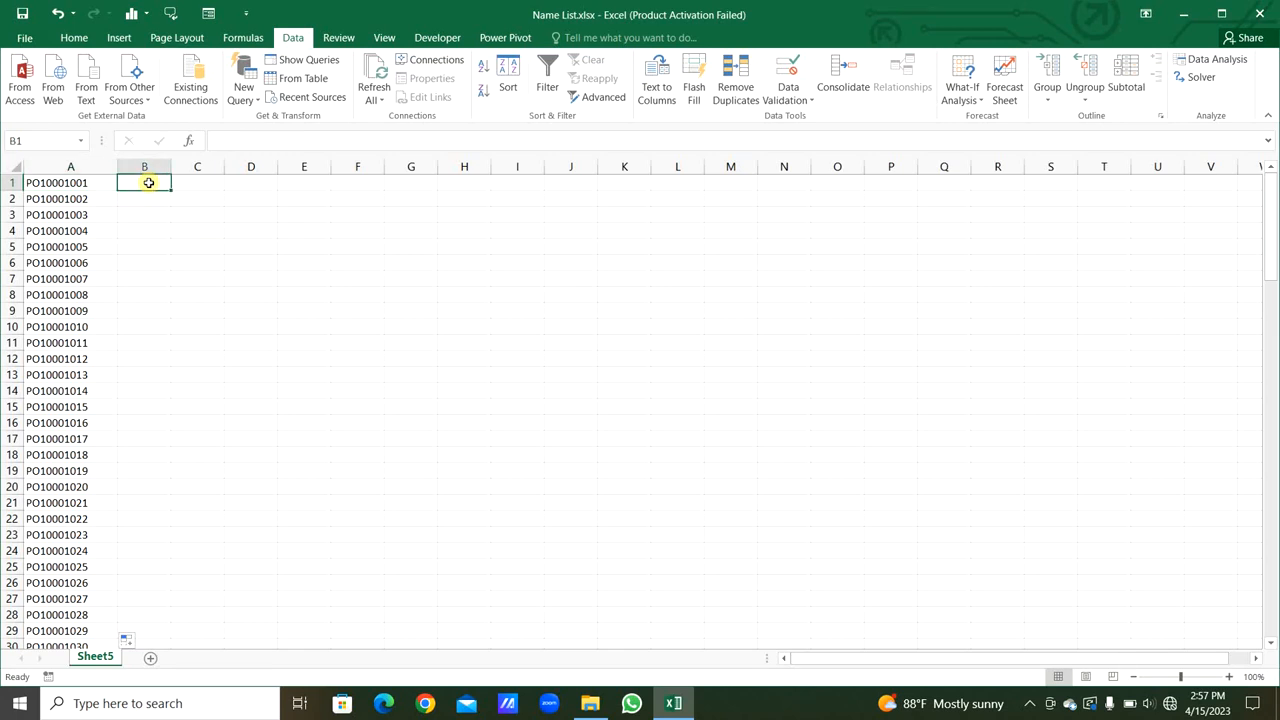
{"action": "type", "text": "MD"}
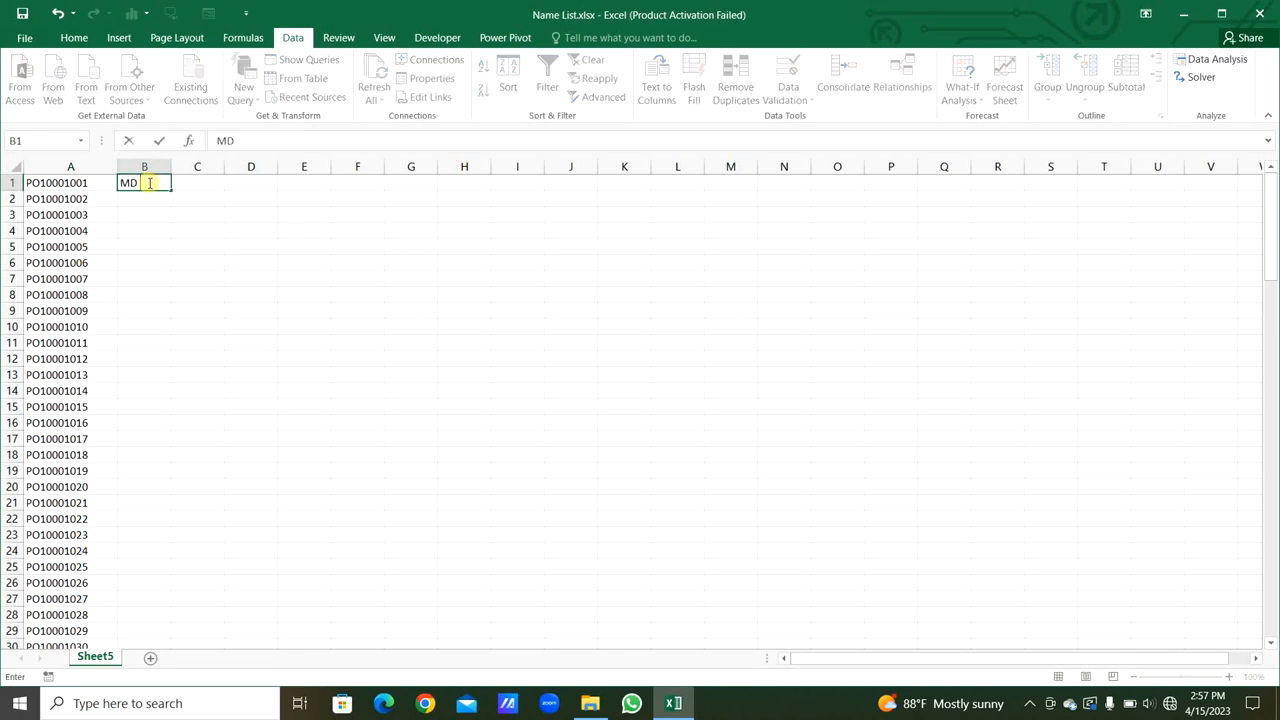
{"action": "double_click", "coordinate": [104, 183]}
{"action": "left_click_drag", "start_coordinate": [104, 183], "coordinate": [23, 178]}
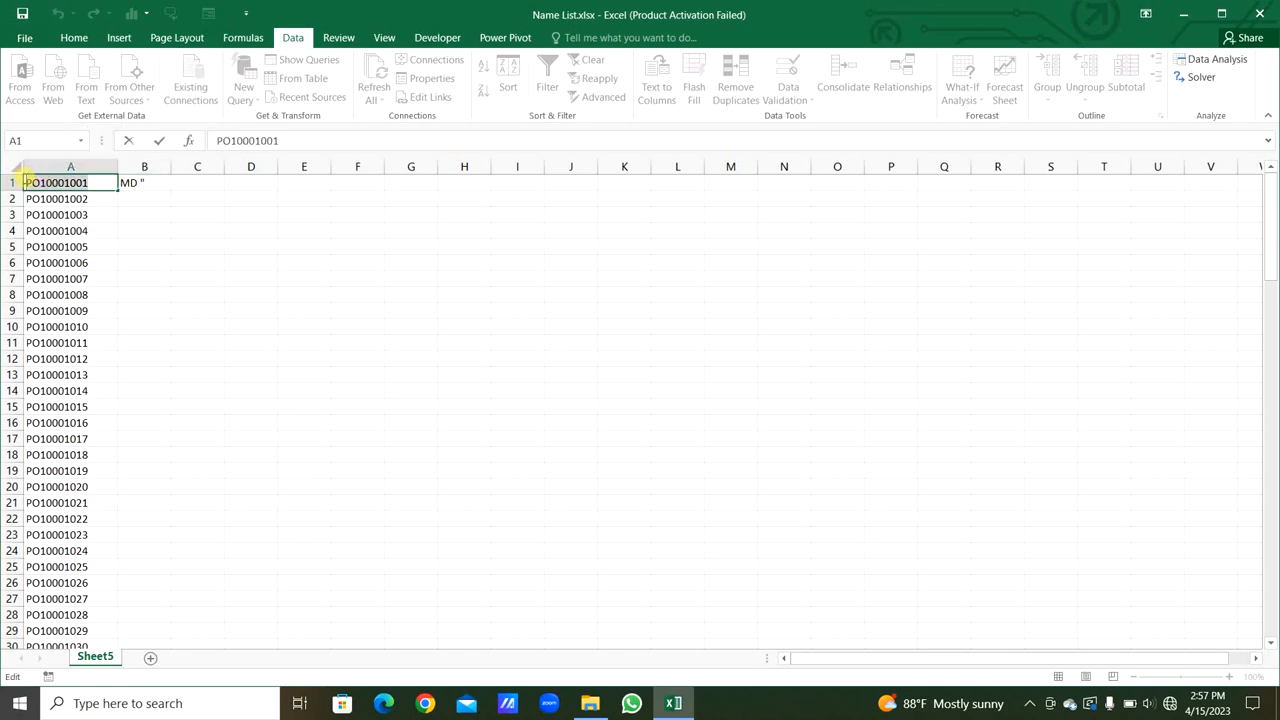
{"action": "key", "text": "ctrl+c"}
{"action": "double_click", "coordinate": [150, 183]}
{"action": "key", "text": "ctrl+v"}
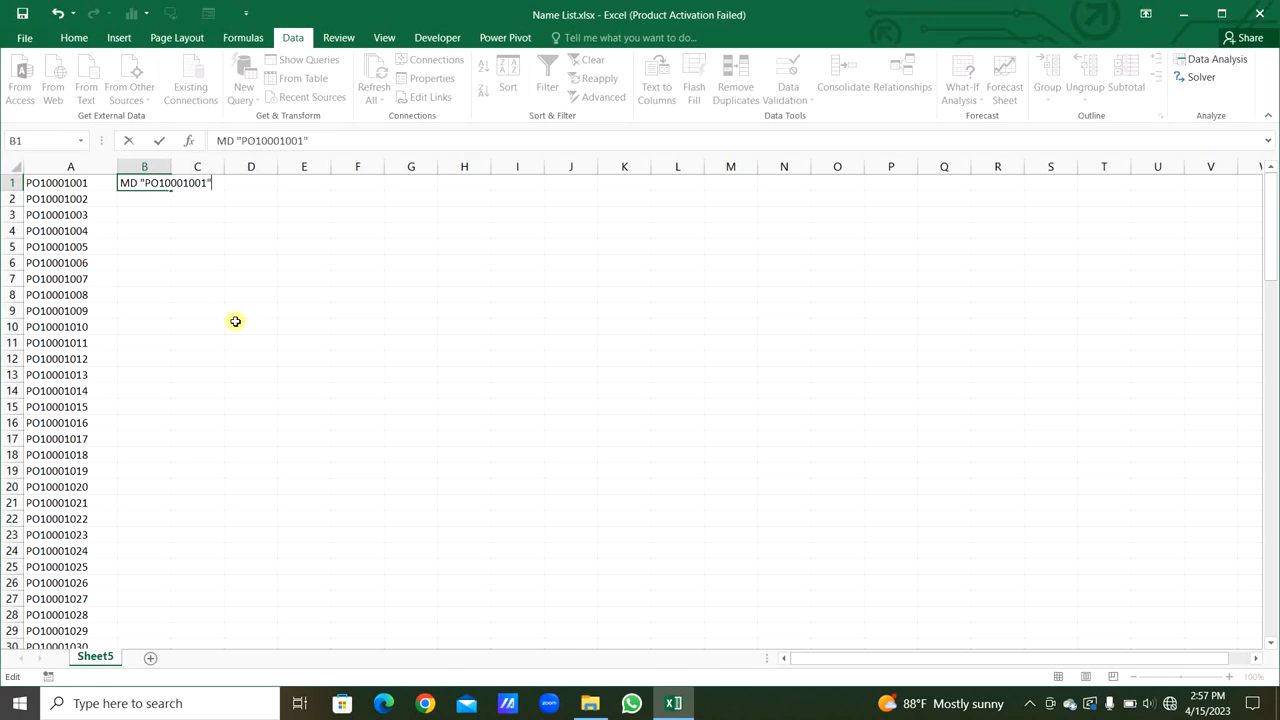
{"action": "double_click", "coordinate": [171, 166]}
{"action": "left_click", "coordinate": [169, 165]}
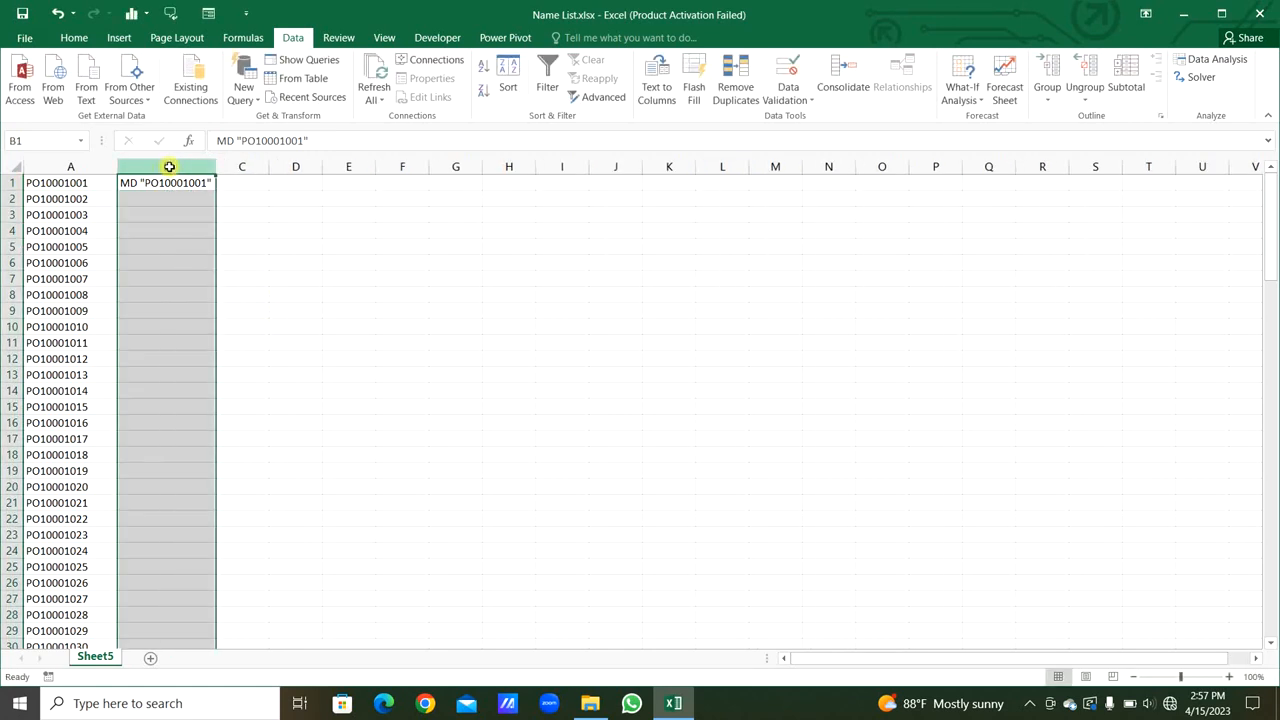
Flash Fill the MD commands down column B from B2 and copy the range B1:B124
{"action": "left_click", "coordinate": [177, 197]}
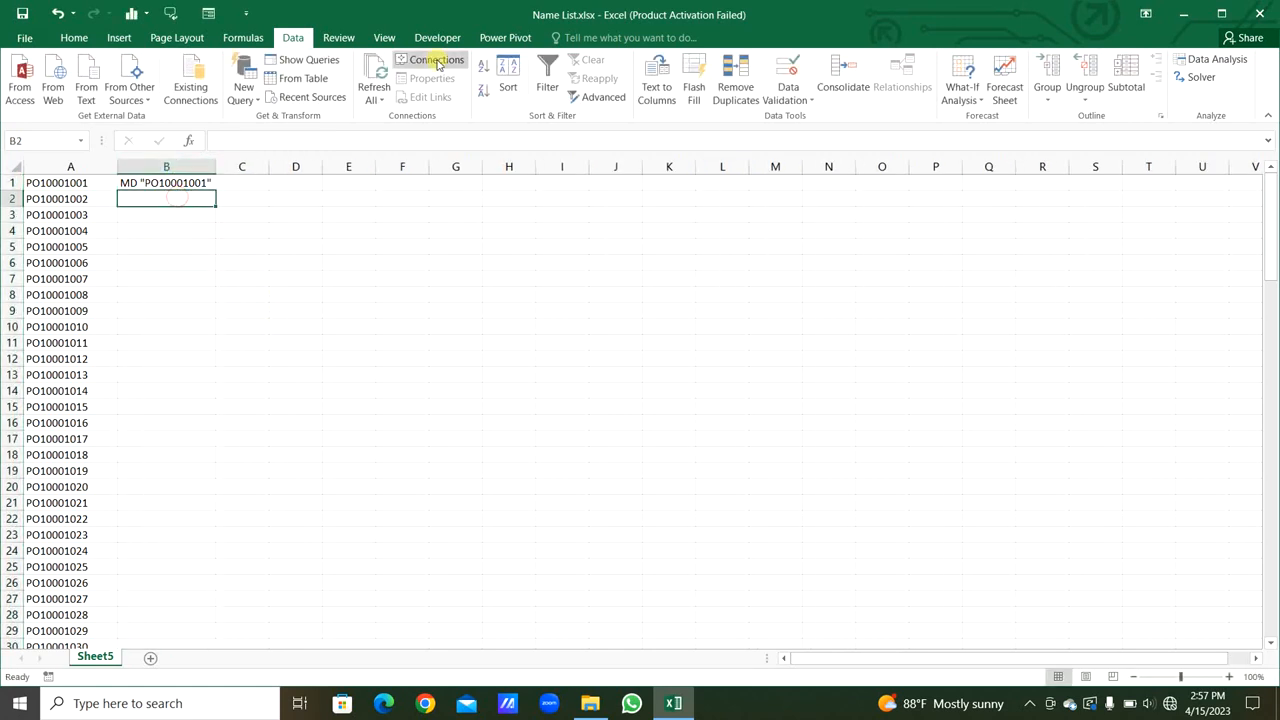
{"action": "left_click", "coordinate": [694, 92]}
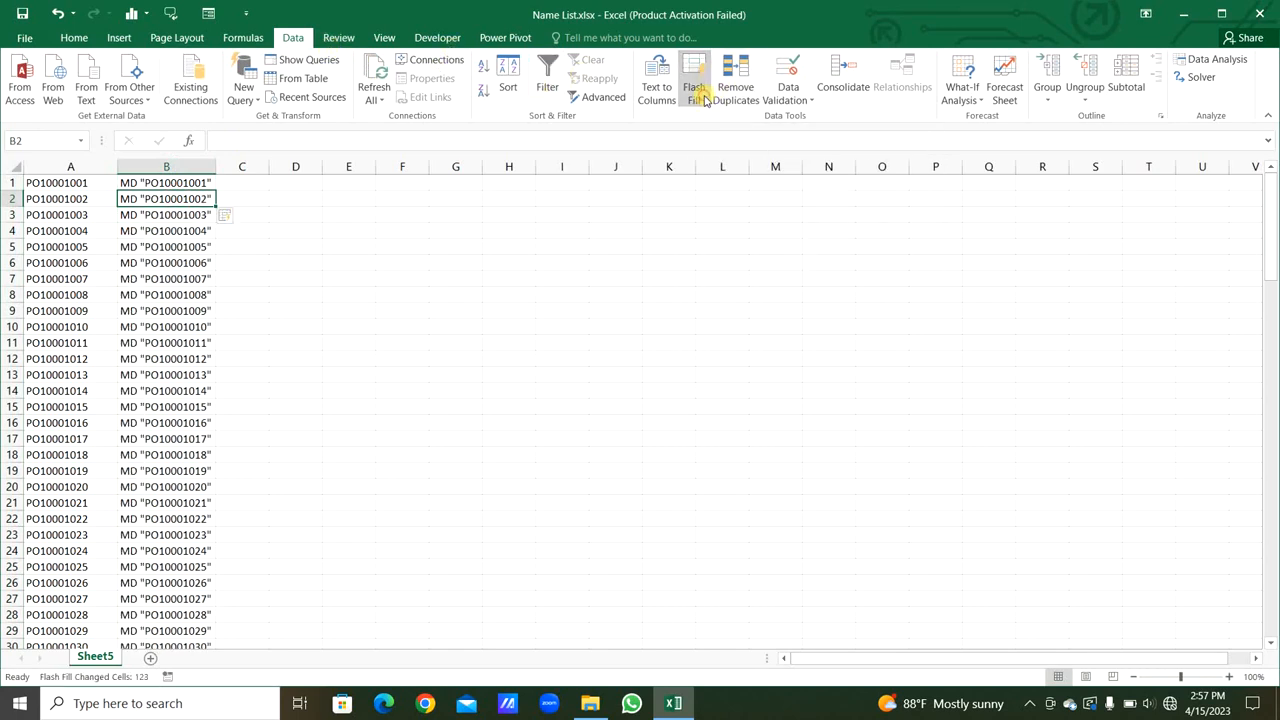
{"action": "left_click", "coordinate": [150, 181]}
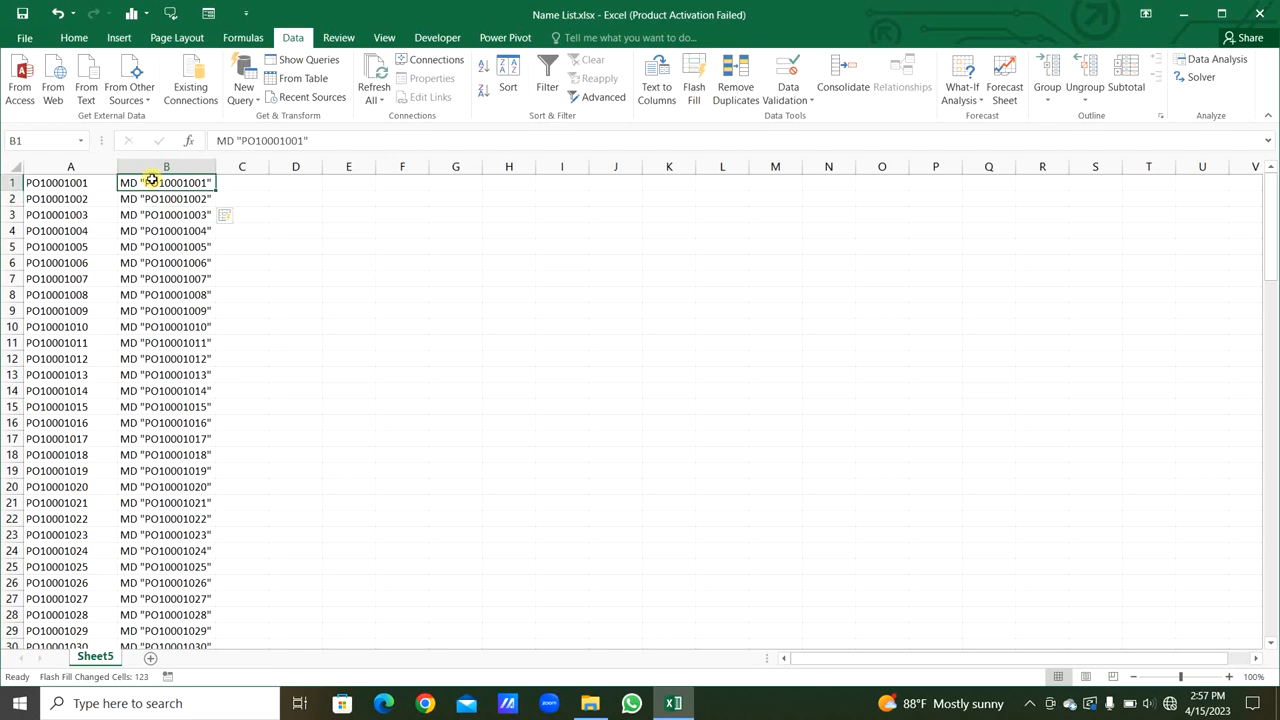
{"action": "key", "text": "ctrl+shift+Down"}
{"action": "key", "text": "ctrl+c"}
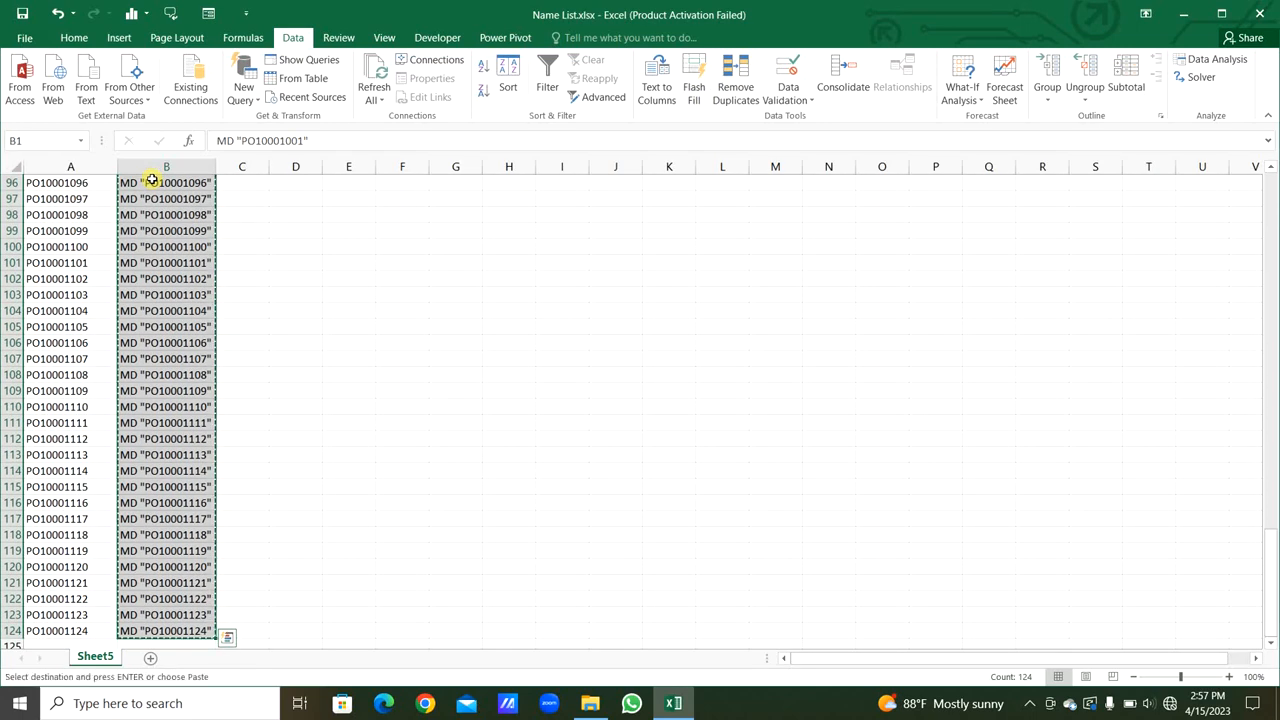
Switch to the Multi File folder in File Explorer and create a new text document named nameList.txt
{"action": "key", "text": "alt+Tab"}
{"action": "right_click", "coordinate": [268, 162]}
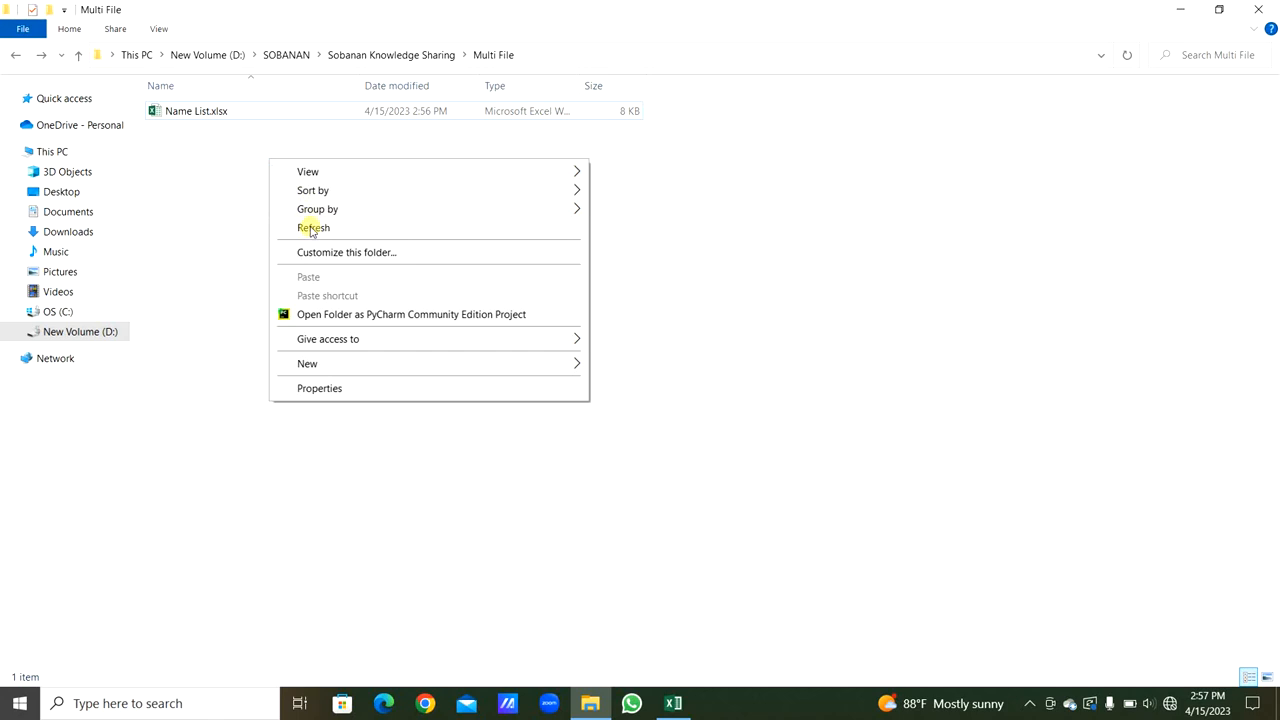
{"action": "mouse_move", "coordinate": [451, 363]}
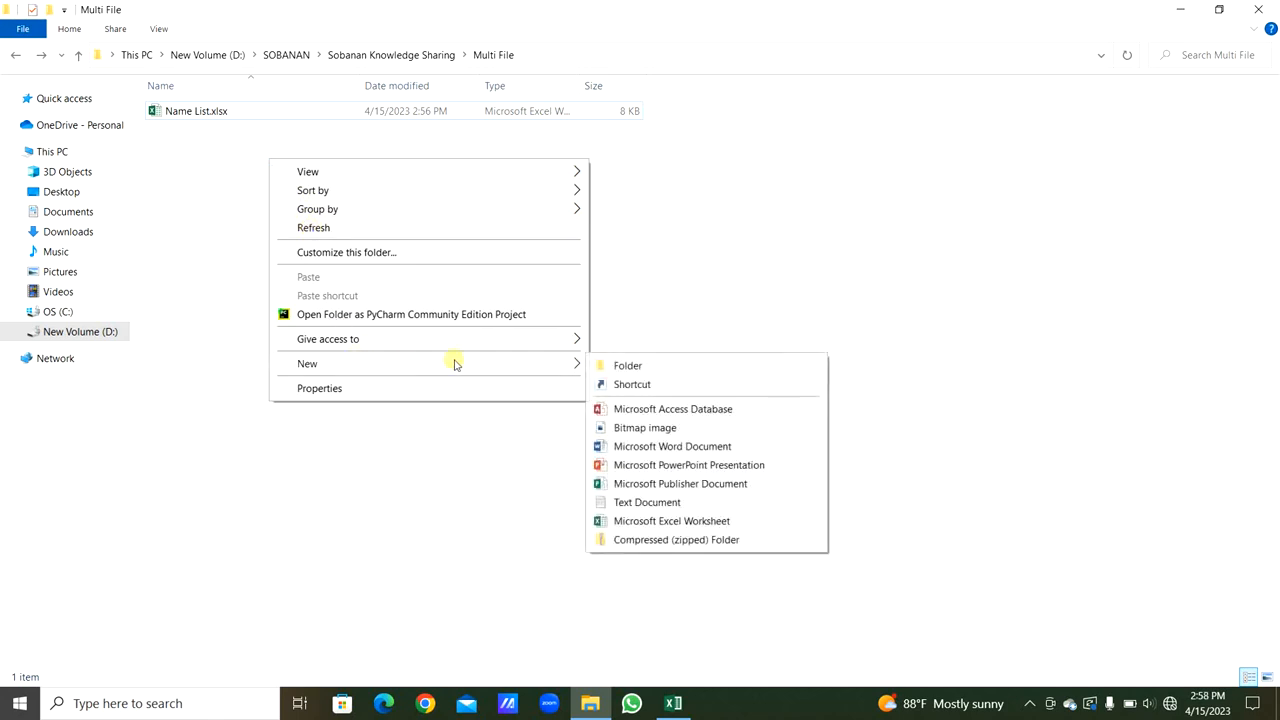
{"action": "left_click", "coordinate": [626, 502]}
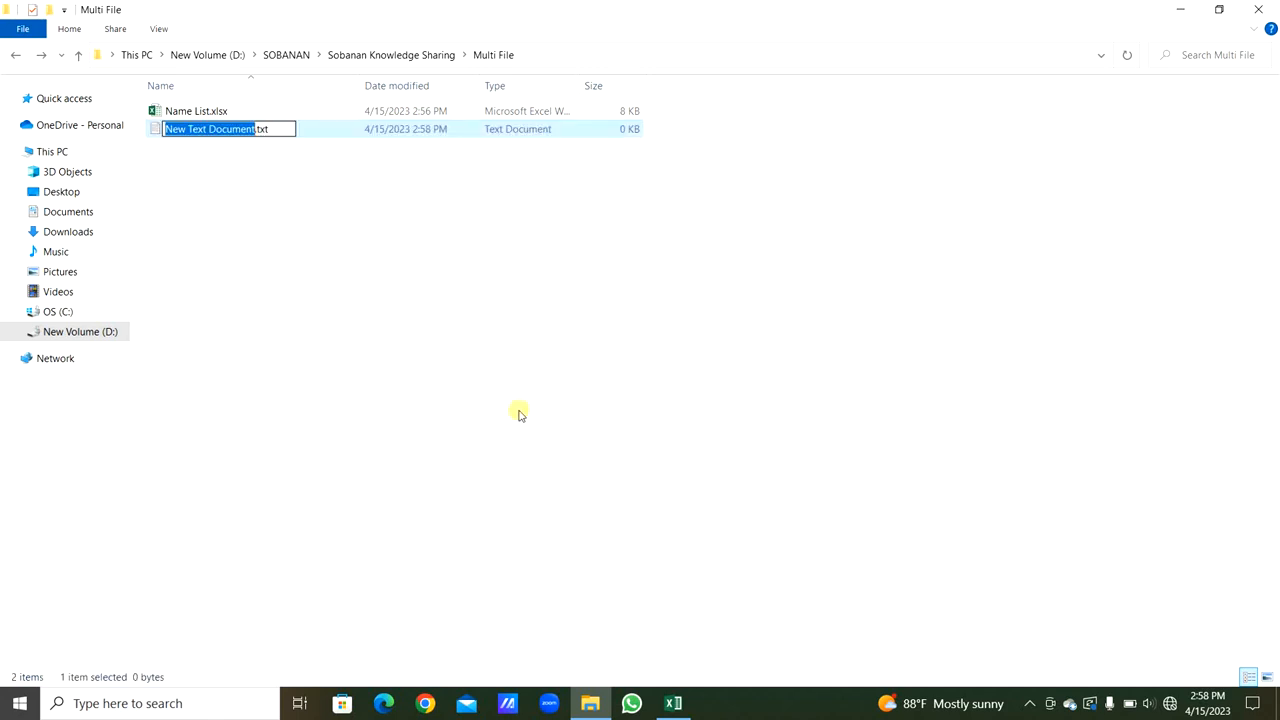
{"action": "type", "text": "nameLi"}
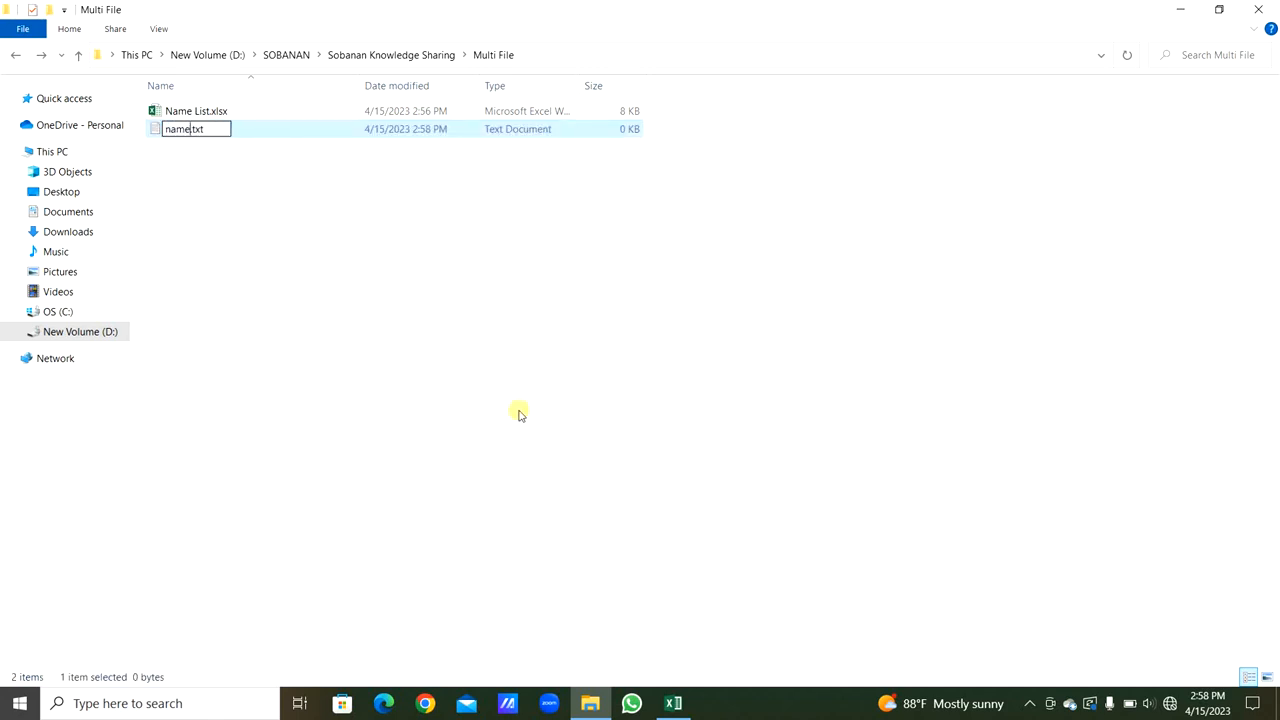
{"action": "type", "text": "st"}
{"action": "key", "text": "Return"}
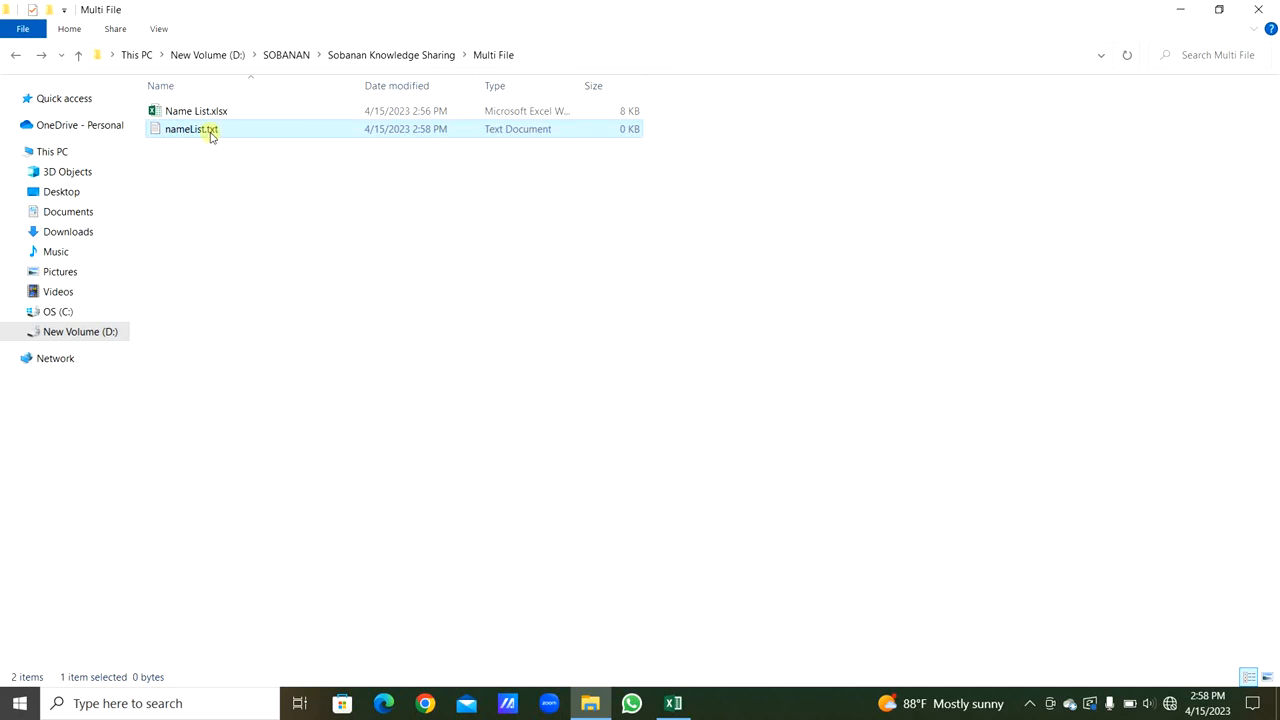
Paste the copied MD commands into nameList.txt, then save and close the file
{"action": "double_click", "coordinate": [209, 132]}
{"action": "key", "text": "ctrl+v"}
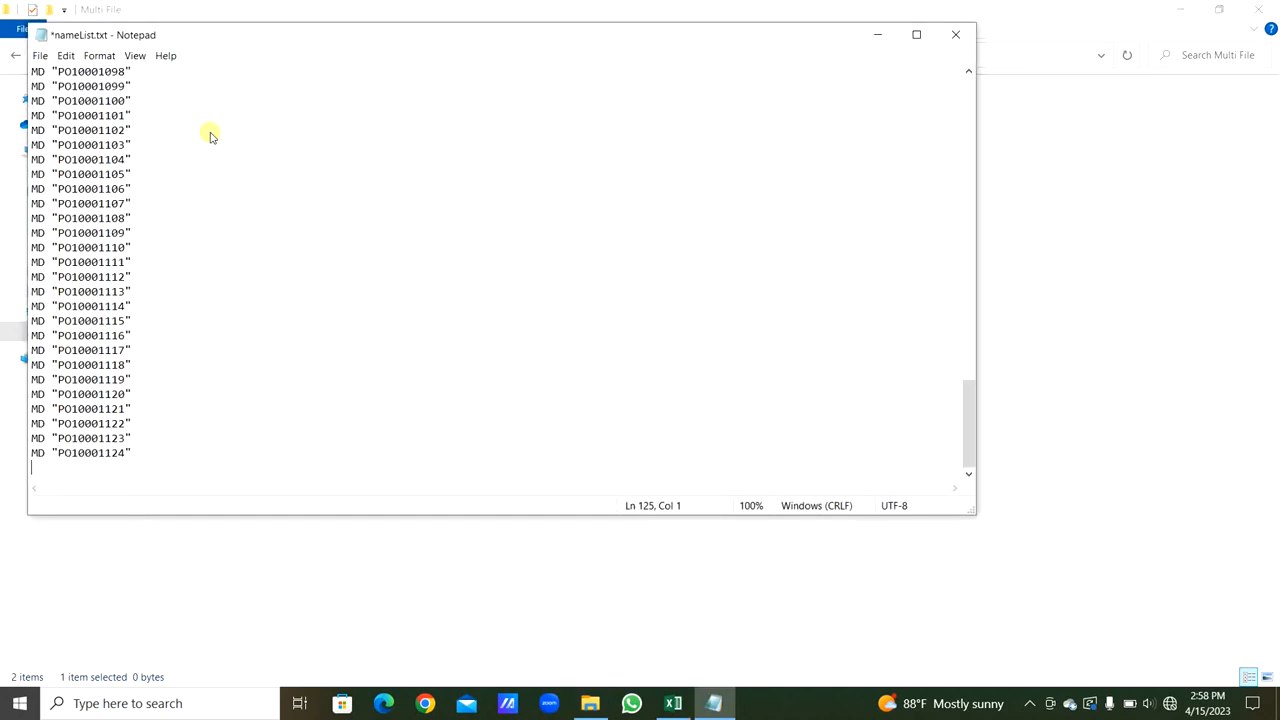
{"action": "left_click", "coordinate": [955, 35]}
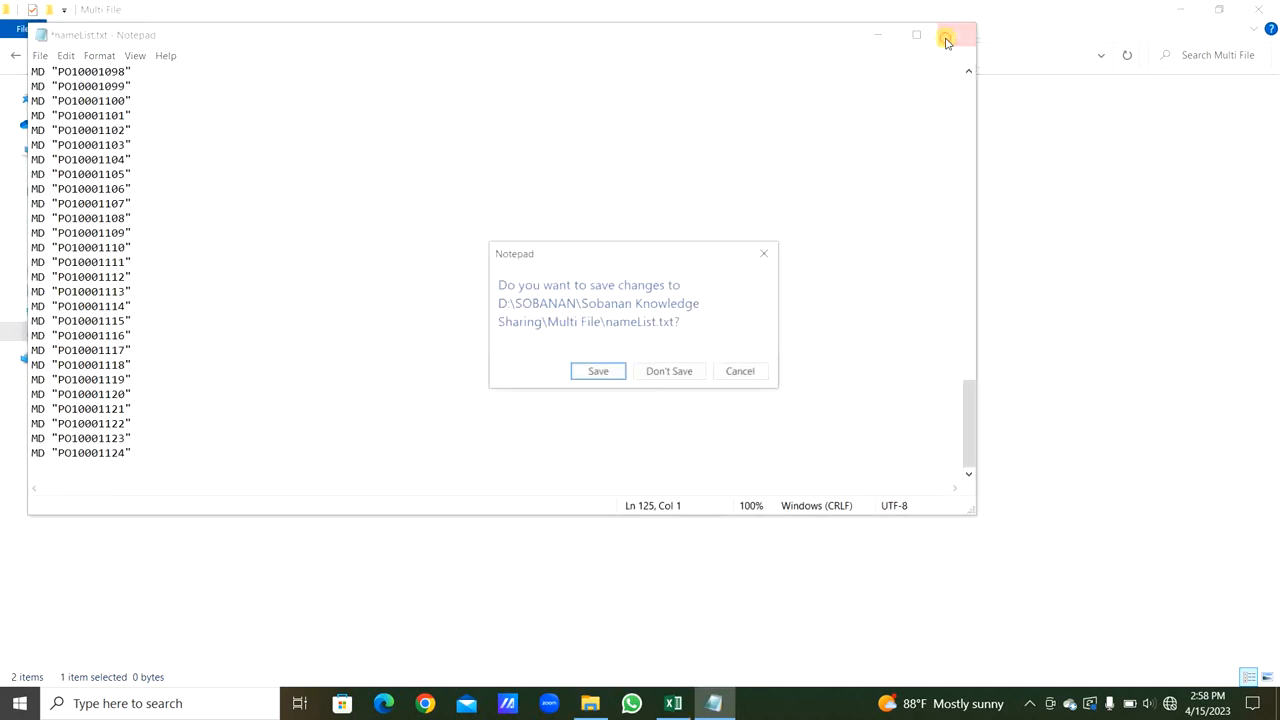
{"action": "left_click", "coordinate": [596, 372]}
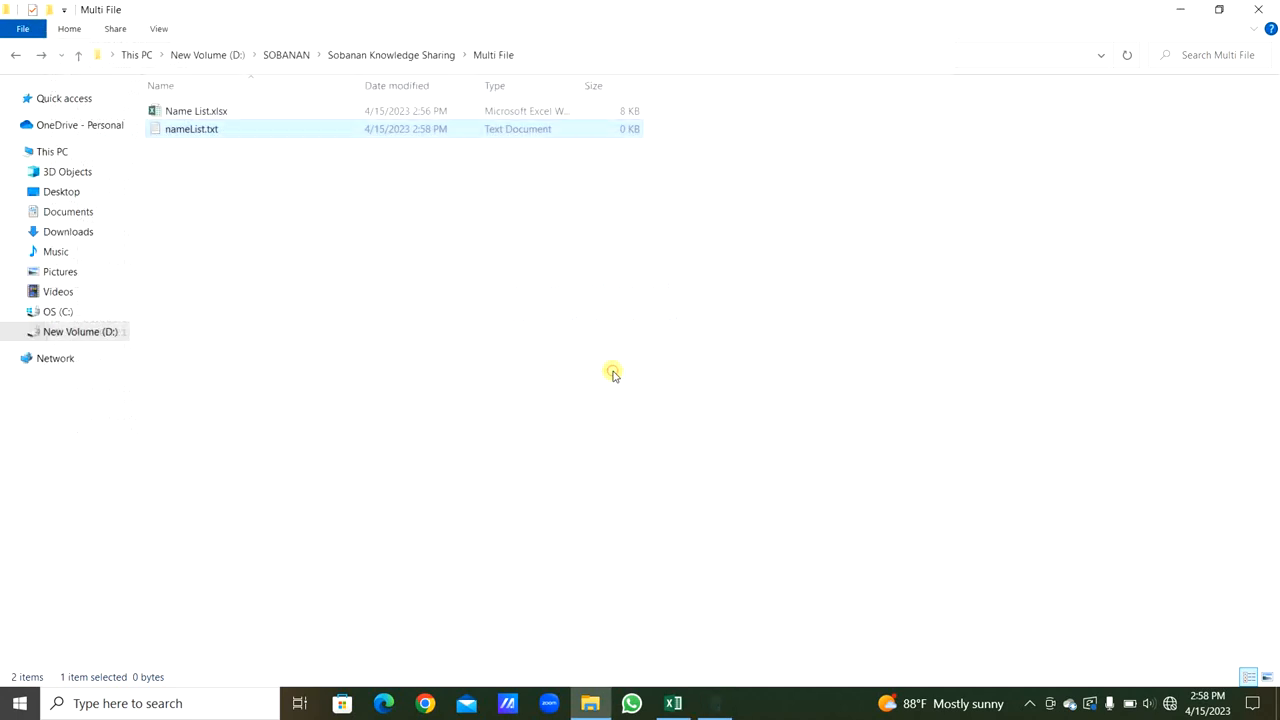
Rename nameList.txt to nameList.bat and accept the file extension change
{"action": "right_click", "coordinate": [210, 134]}
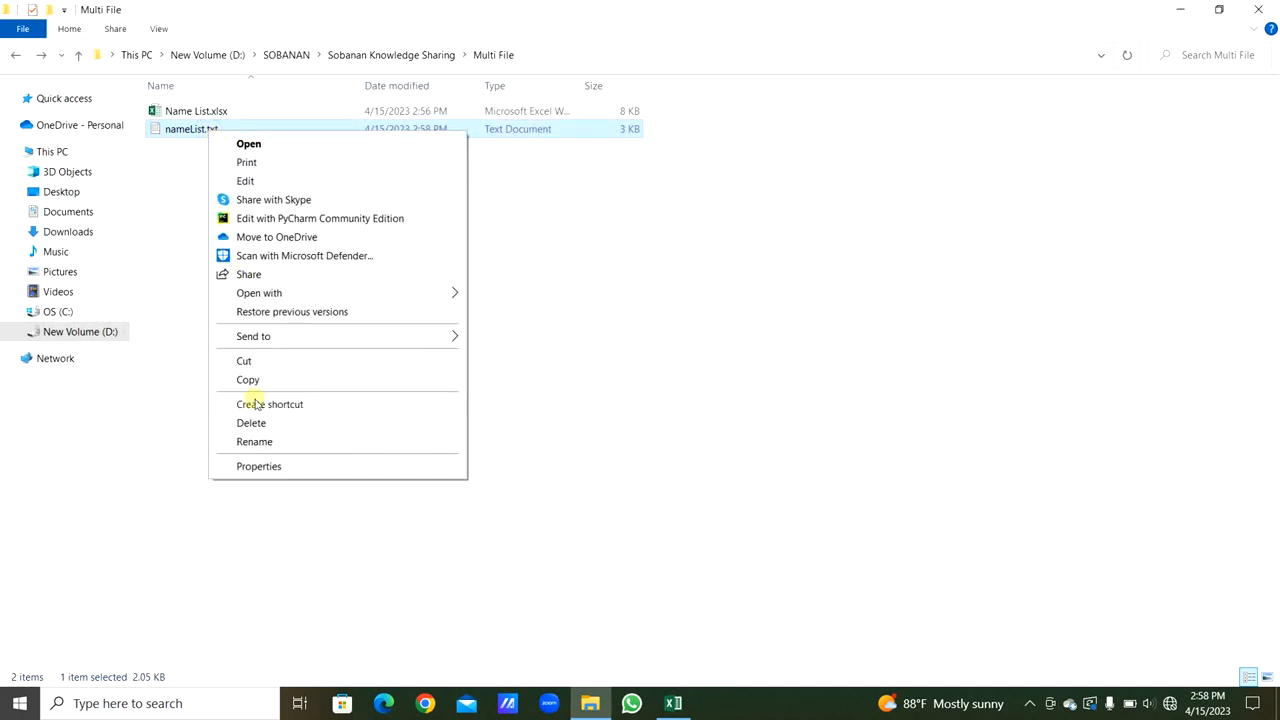
{"action": "left_click", "coordinate": [254, 441]}
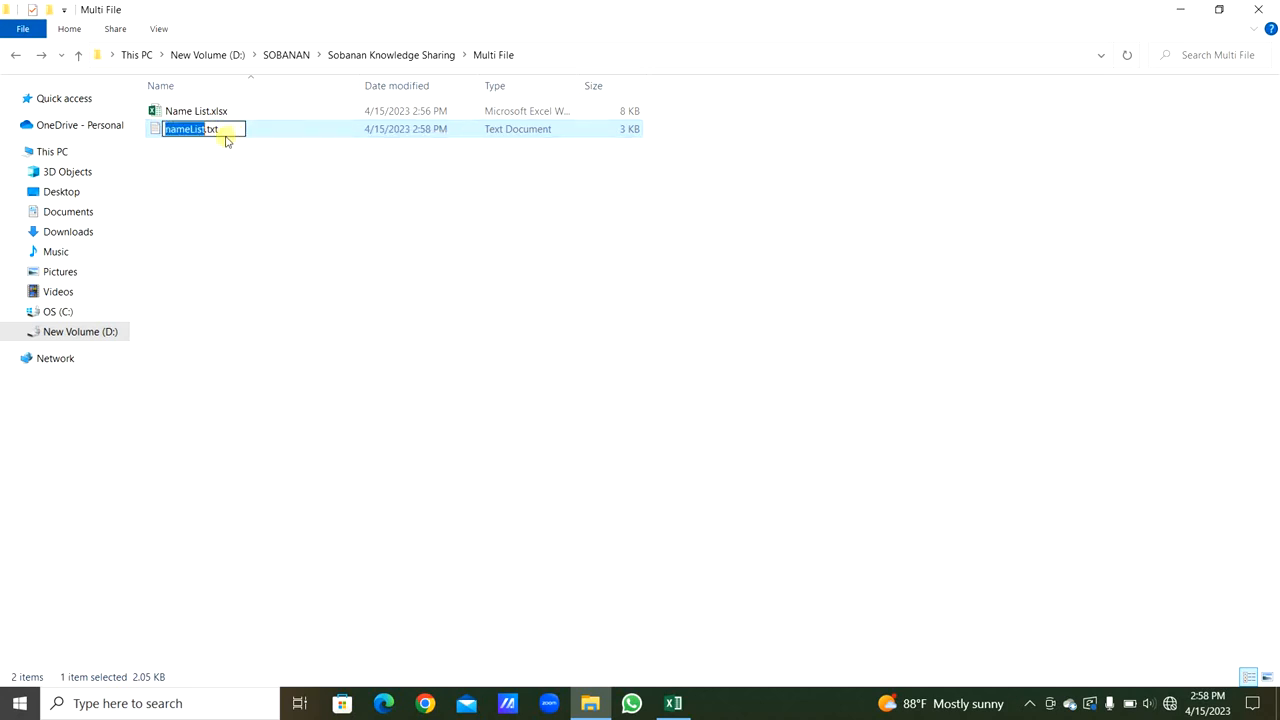
{"action": "left_click", "coordinate": [224, 129]}
{"action": "key", "text": "BackSpace"}
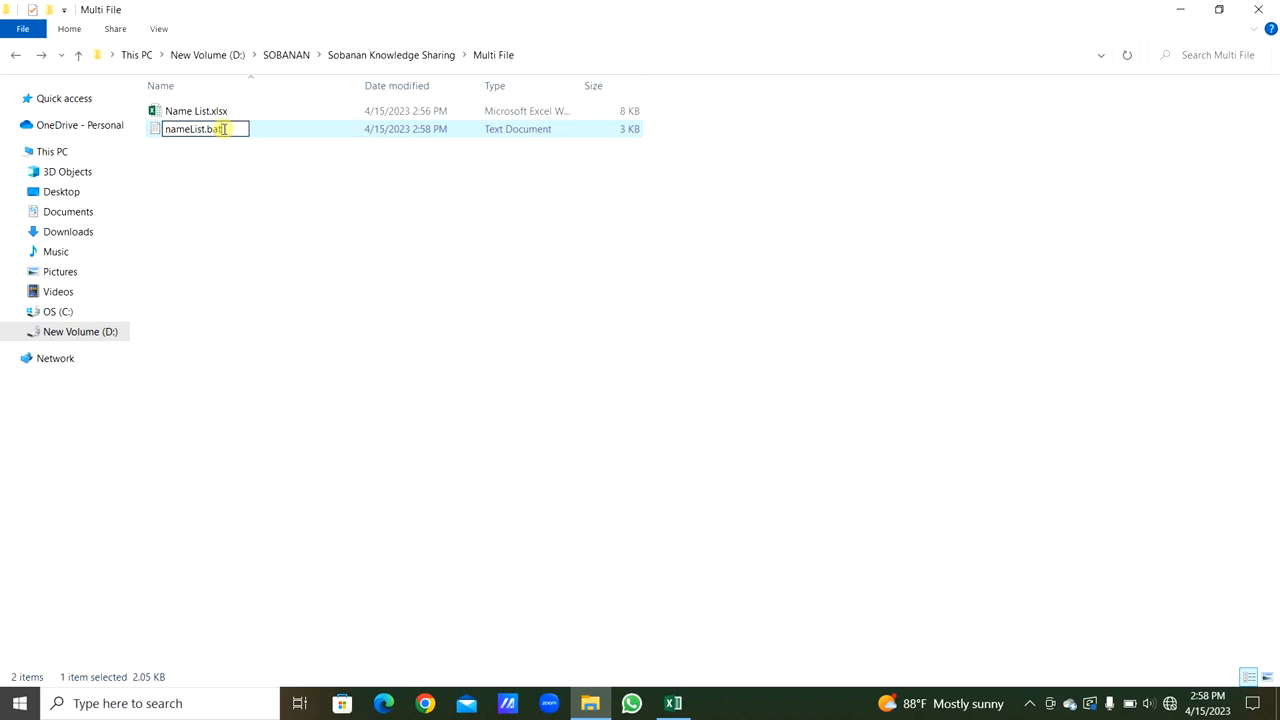
{"action": "type", "text": "bat"}
{"action": "key", "text": "Return"}
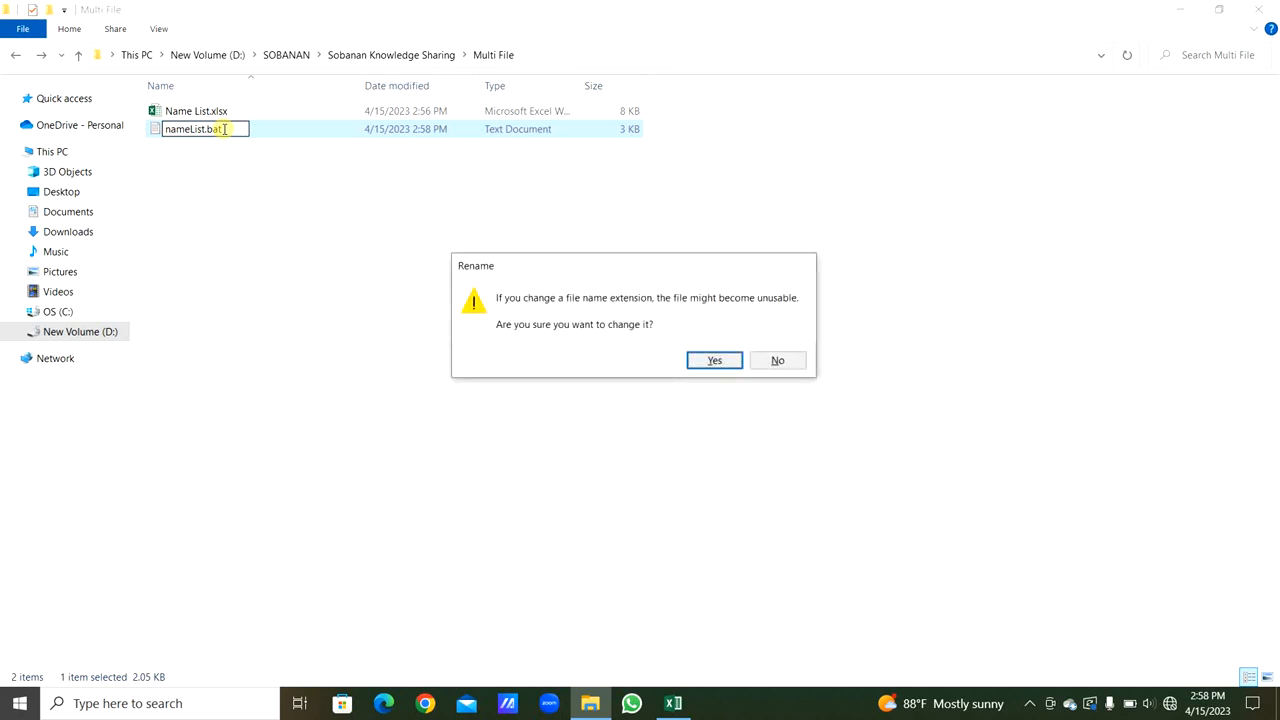
{"action": "key", "text": "Return"}
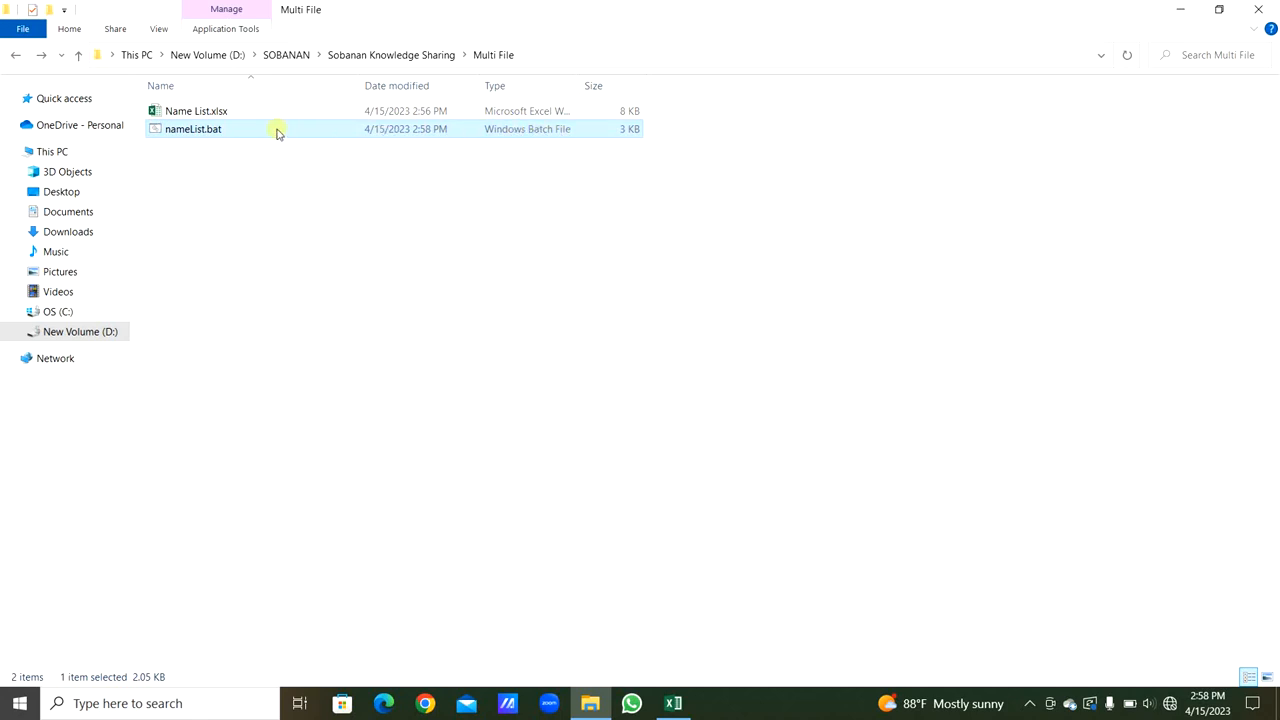
Run nameList.bat to create the folders in Multi File and review the folder list
{"action": "double_click", "coordinate": [209, 134]}
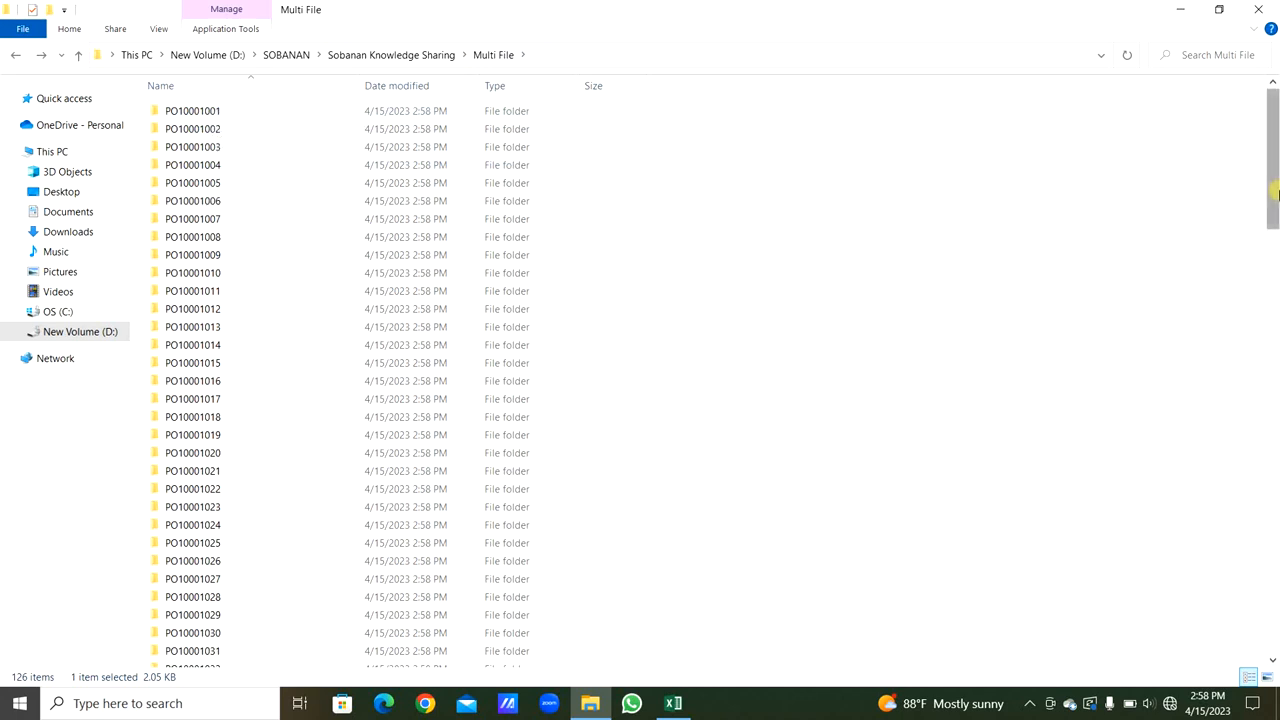
{"action": "left_click_drag", "start_coordinate": [1274, 192], "coordinate": [1273, 650]}
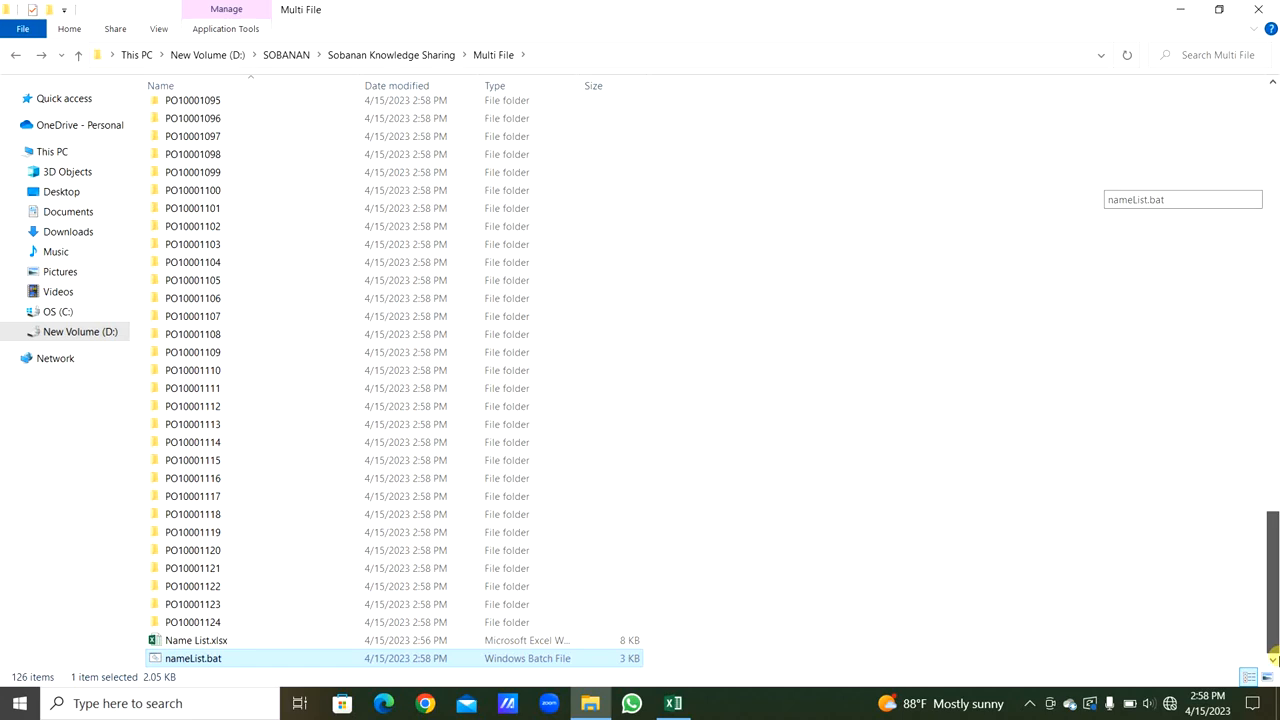
{"action": "left_click_drag", "start_coordinate": [1273, 658], "coordinate": [1240, 110]}
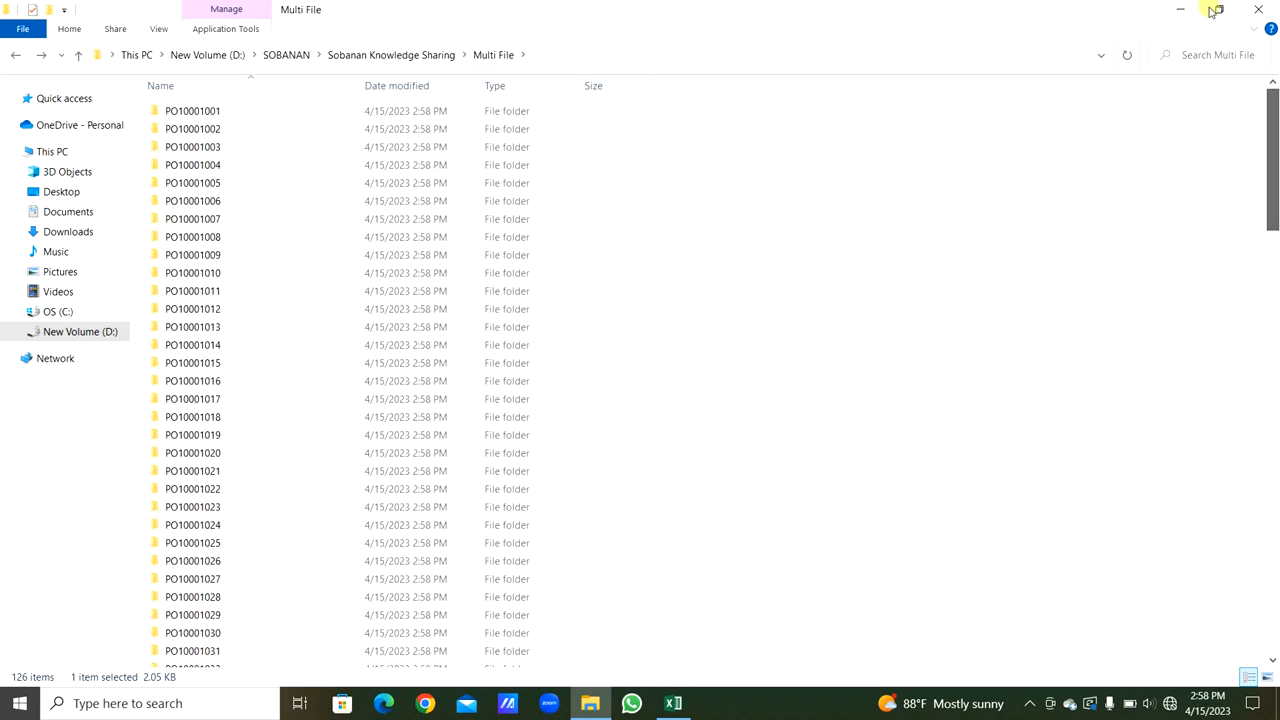
Switch back to the Excel workbook and remove the flash-filled commands from B2:B124
{"action": "key", "text": "alt+Tab"}
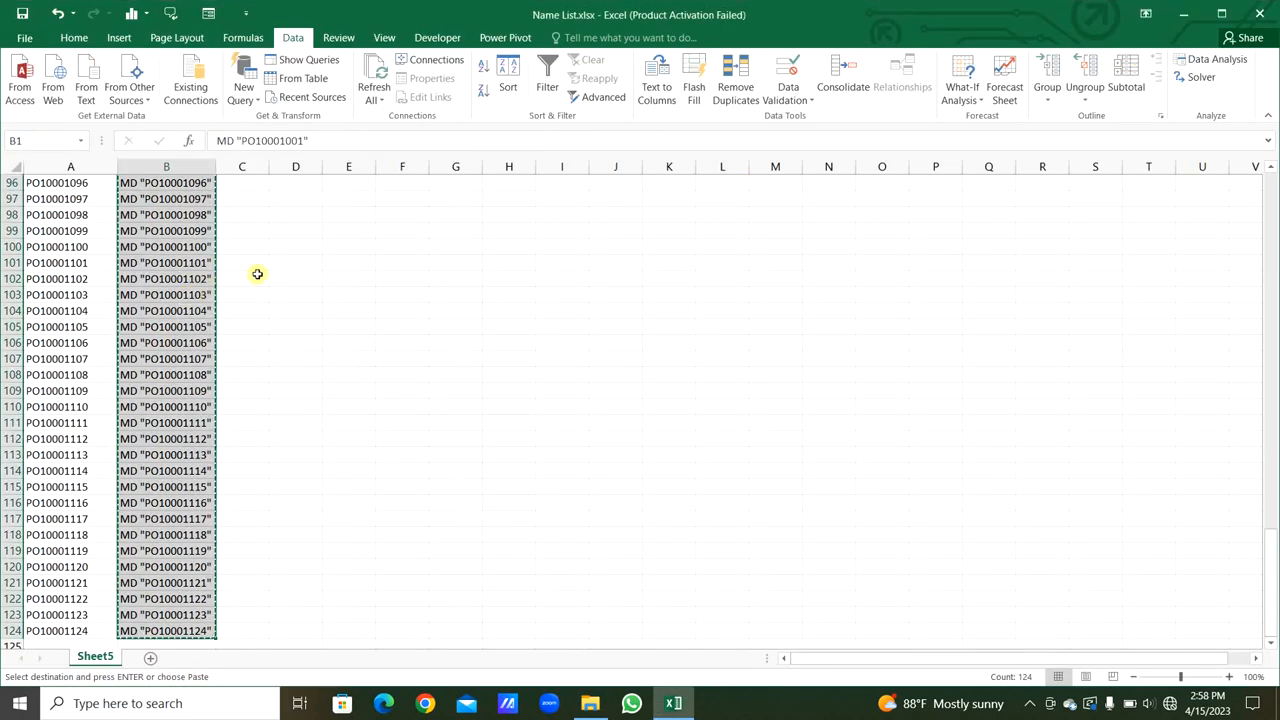
{"action": "key", "text": "Escape"}
{"action": "key", "text": "ctrl+Up"}
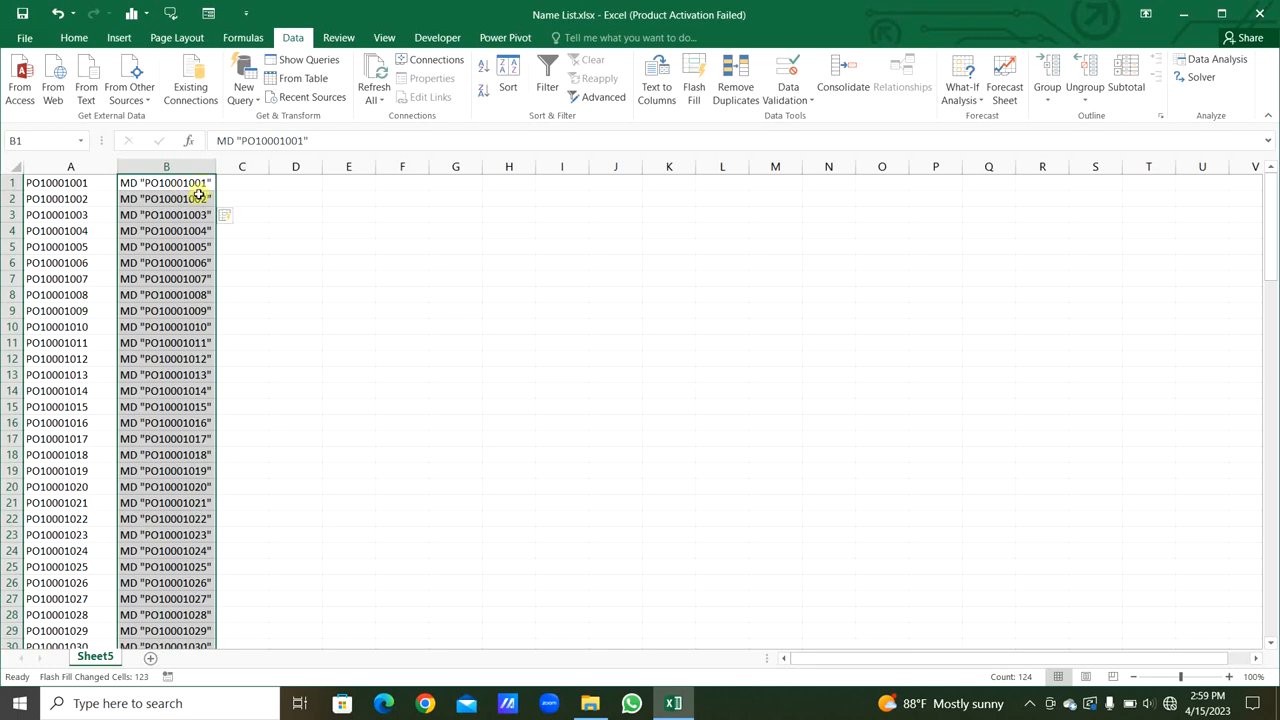
{"action": "left_click", "coordinate": [199, 196]}
{"action": "key", "text": "ctrl+shift+Down"}
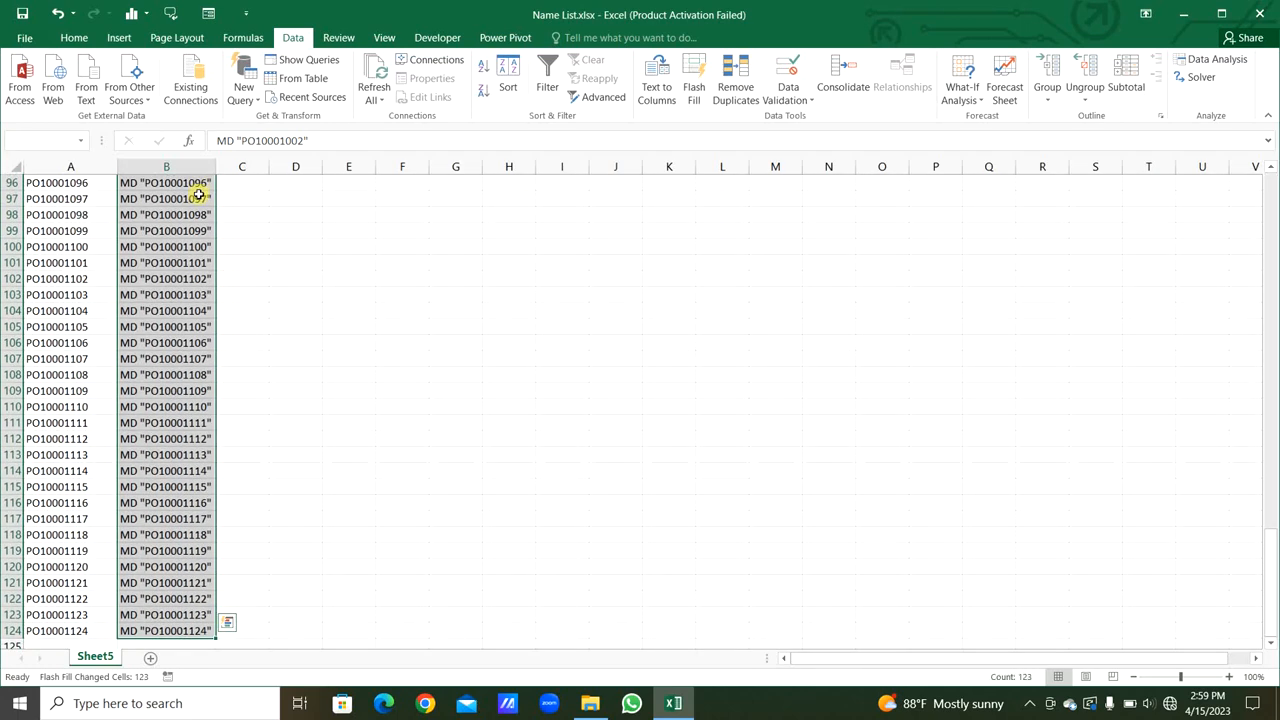
{"action": "key", "text": "ctrl+z"}
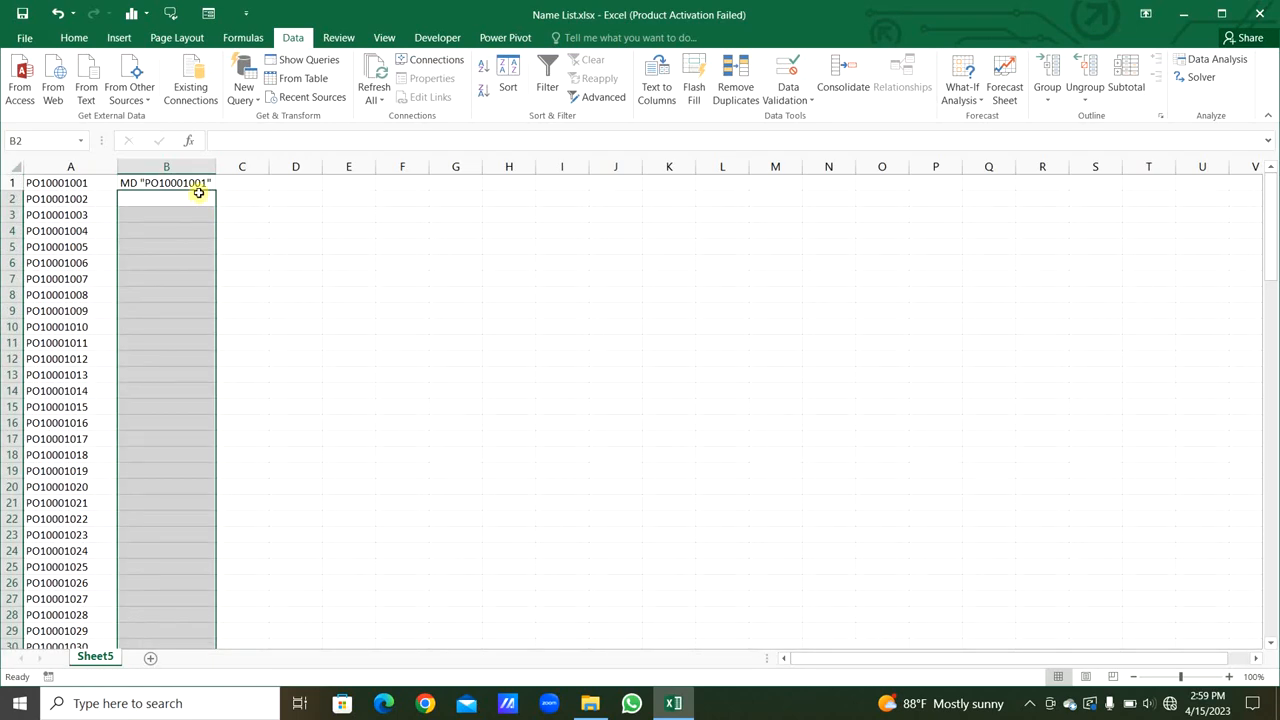
Add the subfolder /Invoice inside the quoted path of the MD command in B1 and copy the whole command text
{"action": "double_click", "coordinate": [205, 182]}
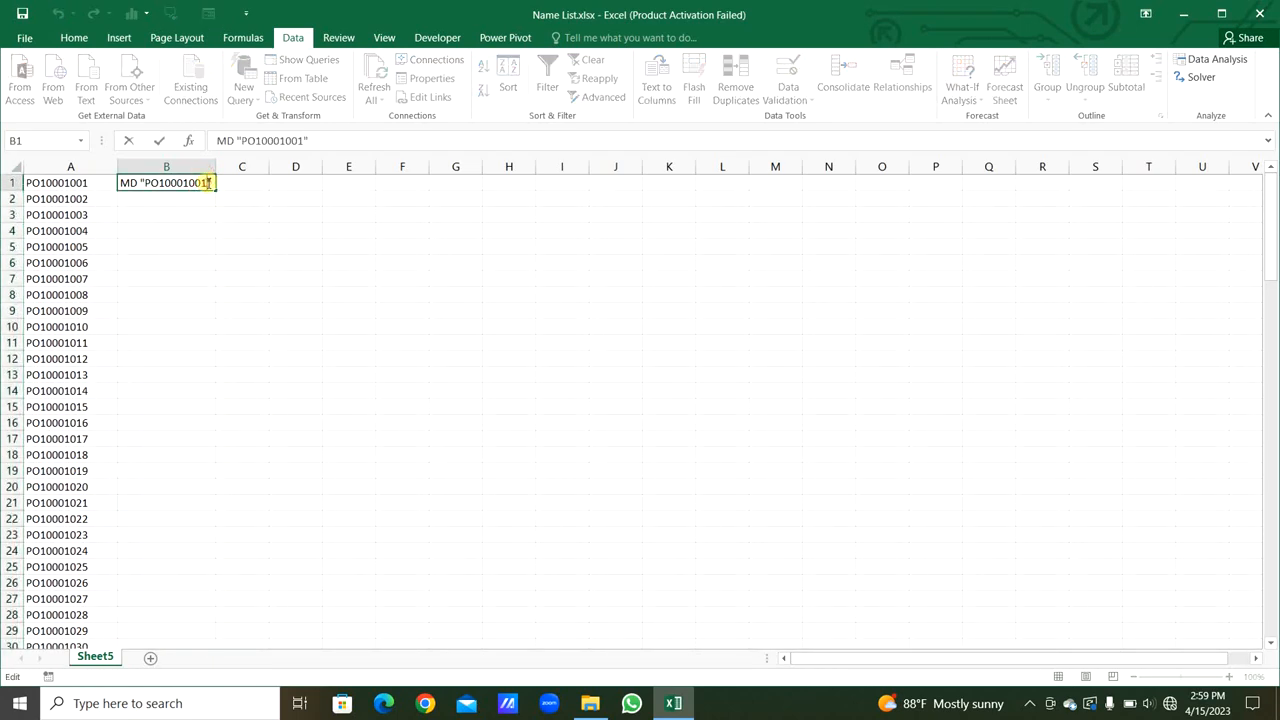
{"action": "type", "text": "/Invoice"}
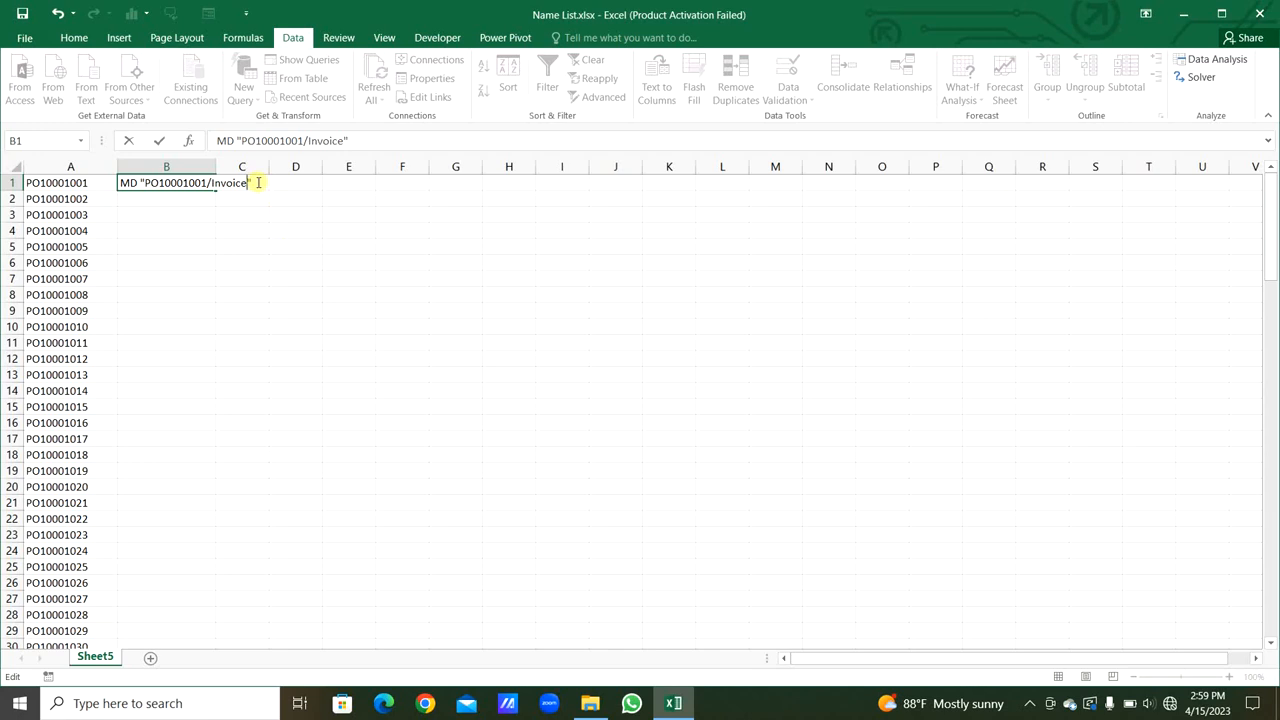
{"action": "left_click_drag", "start_coordinate": [257, 183], "coordinate": [117, 182]}
{"action": "key", "text": "ctrl+c"}
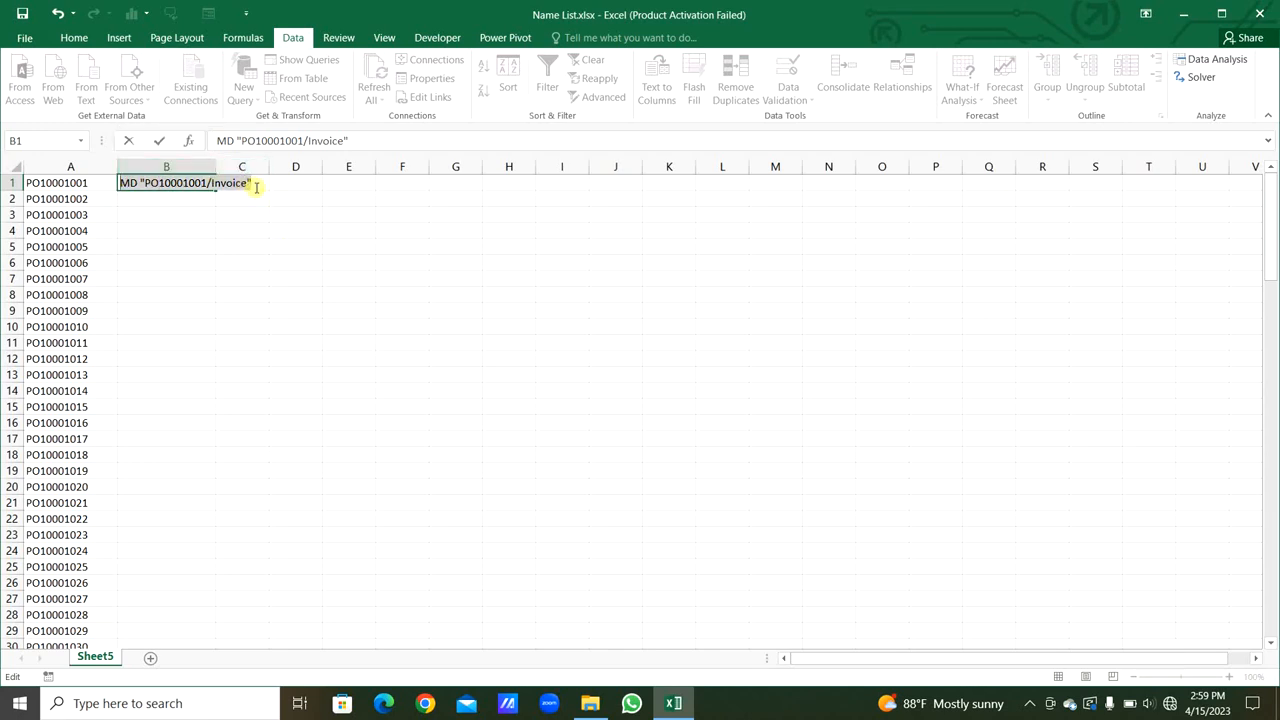
Append a second MD command to B1 after a space, using the same folder path with the subfolder SA
{"action": "left_click", "coordinate": [259, 183]}
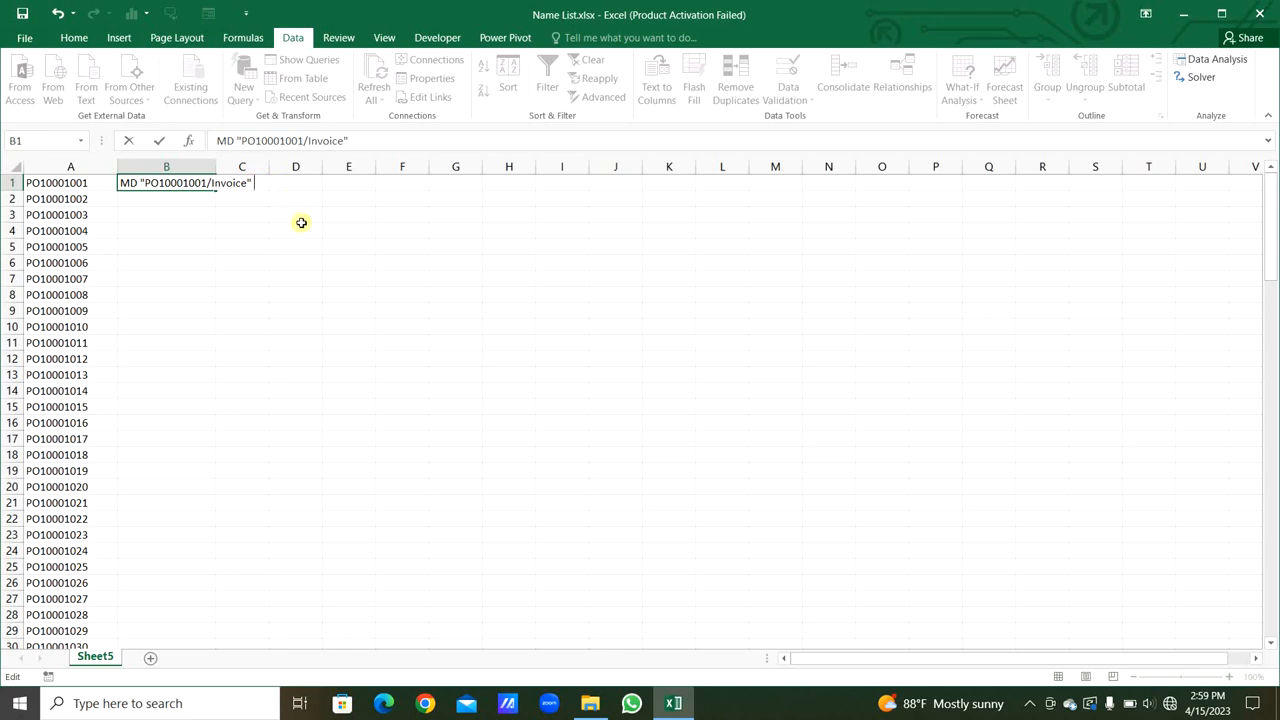
{"action": "key", "text": "ctrl+v"}
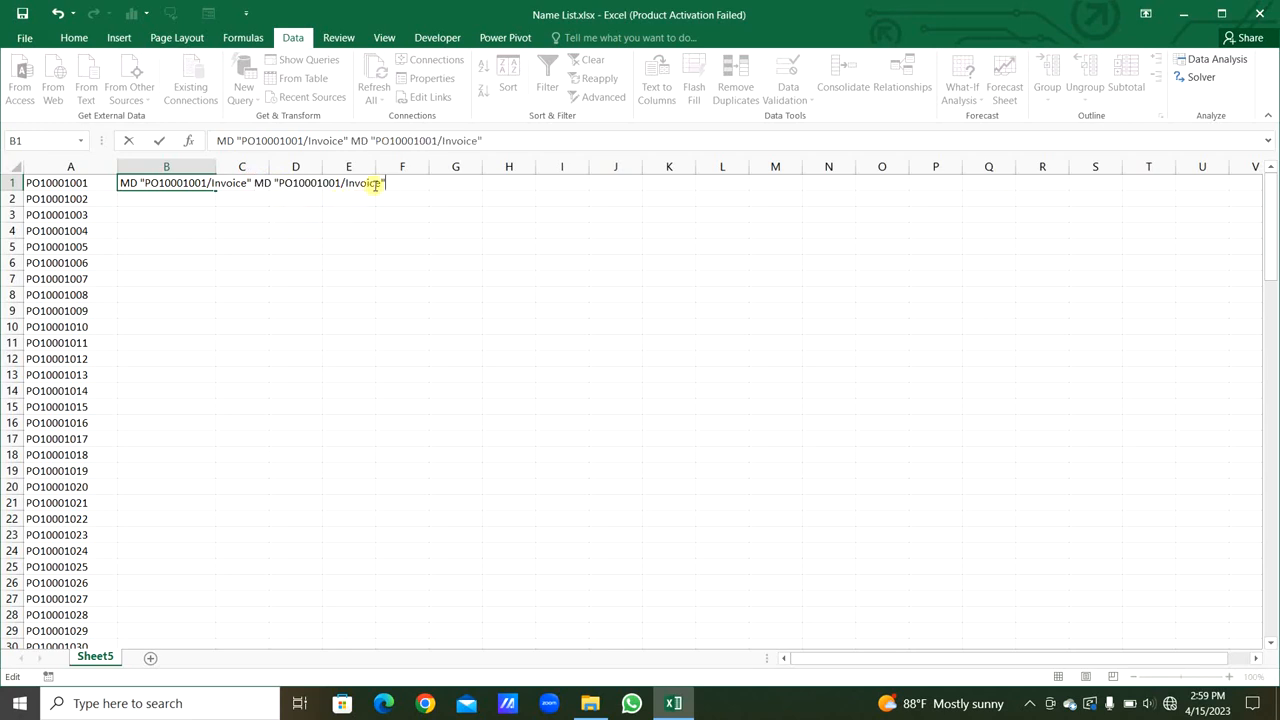
{"action": "key", "text": "Left"}
{"action": "key", "text": "BackSpace"}
{"action": "key", "text": "BackSpace"}
{"action": "key", "text": "BackSpace"}
{"action": "key", "text": "BackSpace"}
Append a third MD command to B1 for the same folder, with the subfolder BL
{"action": "key", "text": "ctrl+v"}
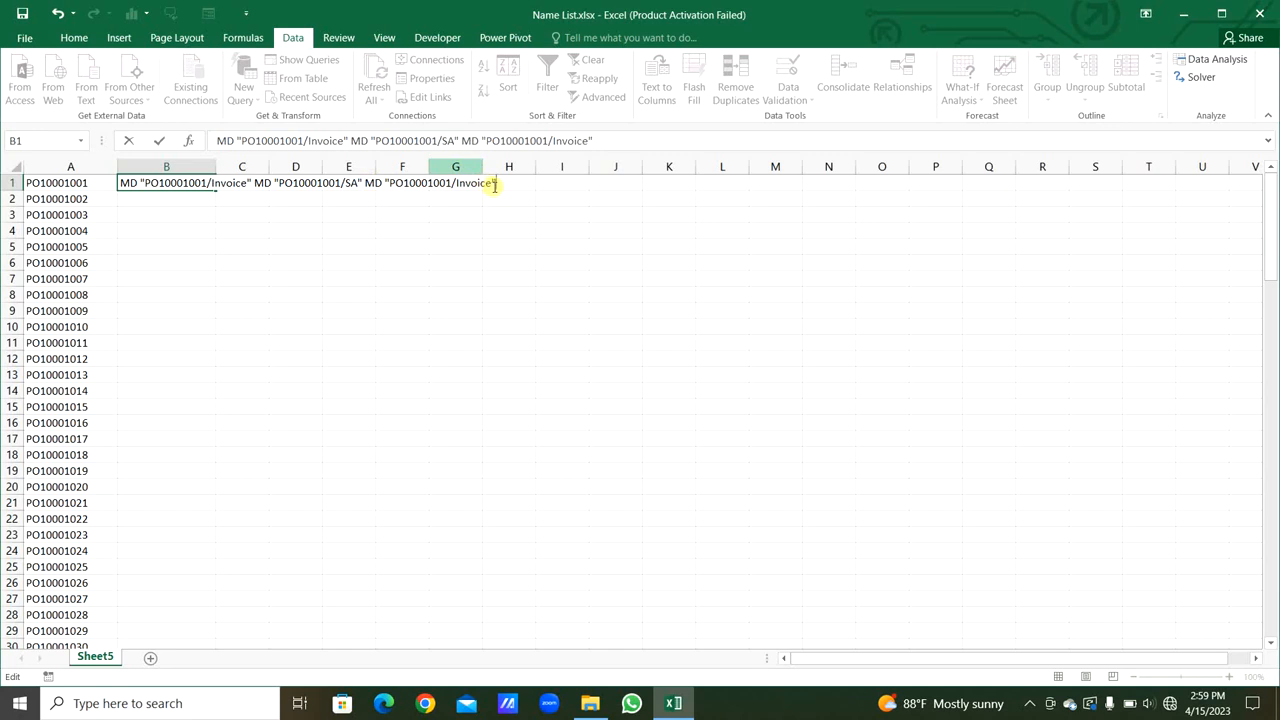
{"action": "key", "text": "Left"}
{"action": "key", "text": "BackSpace"}
{"action": "key", "text": "BackSpace"}
{"action": "key", "text": "BackSpace"}
{"action": "key", "text": "BackSpace"}
{"action": "key", "text": "BackSpace"}
{"action": "key", "text": "BackSpace"}
{"action": "key", "text": "BackSpace"}
{"action": "left_click", "coordinate": [256, 183]}
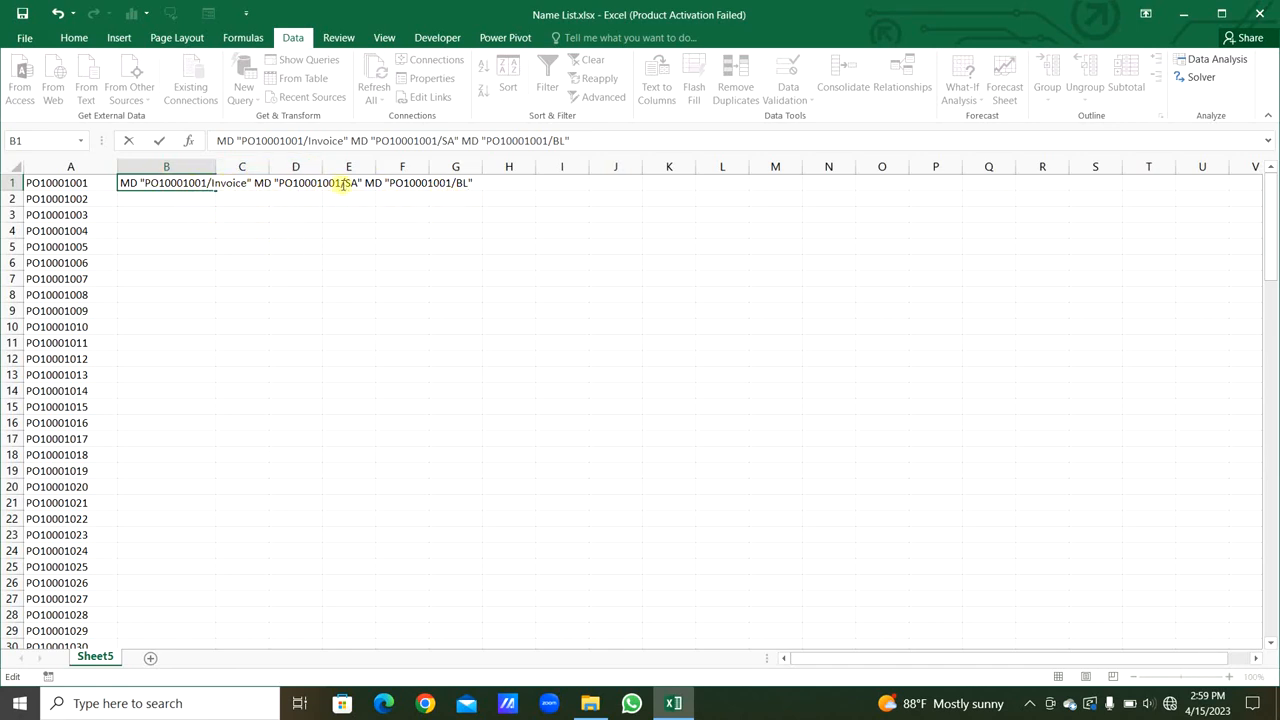
Flash Fill the three-subfolder commands down column B from B2 and copy B1:B124
{"action": "left_click", "coordinate": [200, 195]}
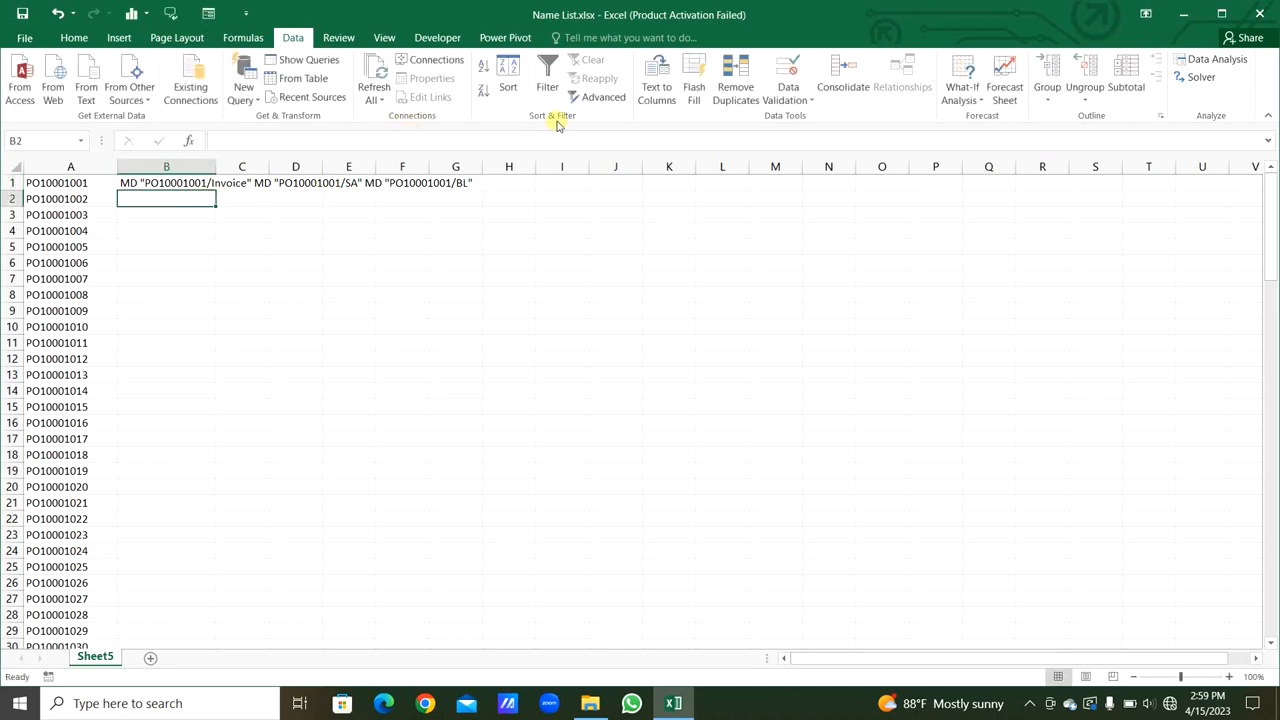
{"action": "left_click", "coordinate": [693, 85]}
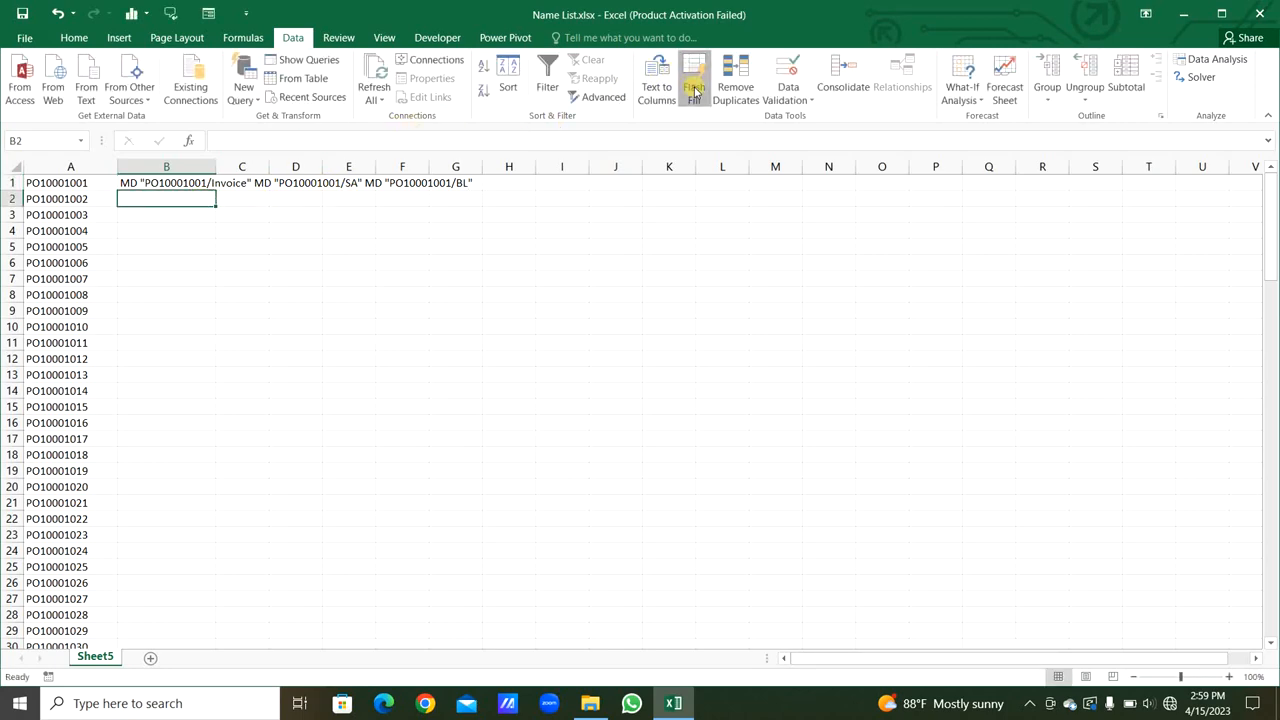
{"action": "left_click", "coordinate": [178, 183]}
{"action": "key", "text": "ctrl+shift+Down"}
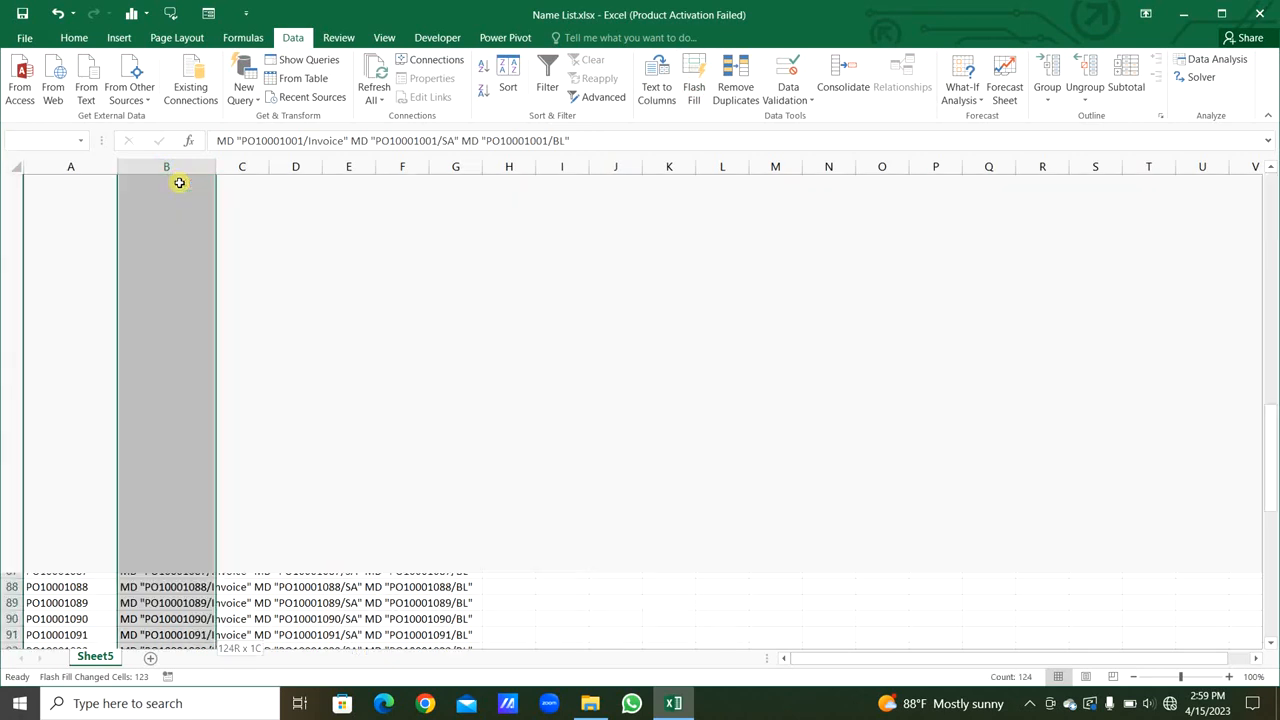
{"action": "key", "text": "ctrl+c"}
Switch to the Multi File folder in File Explorer and permanently delete all PO folders, keeping Name List.xlsx and nameList.bat
{"action": "key", "text": "alt+Tab"}
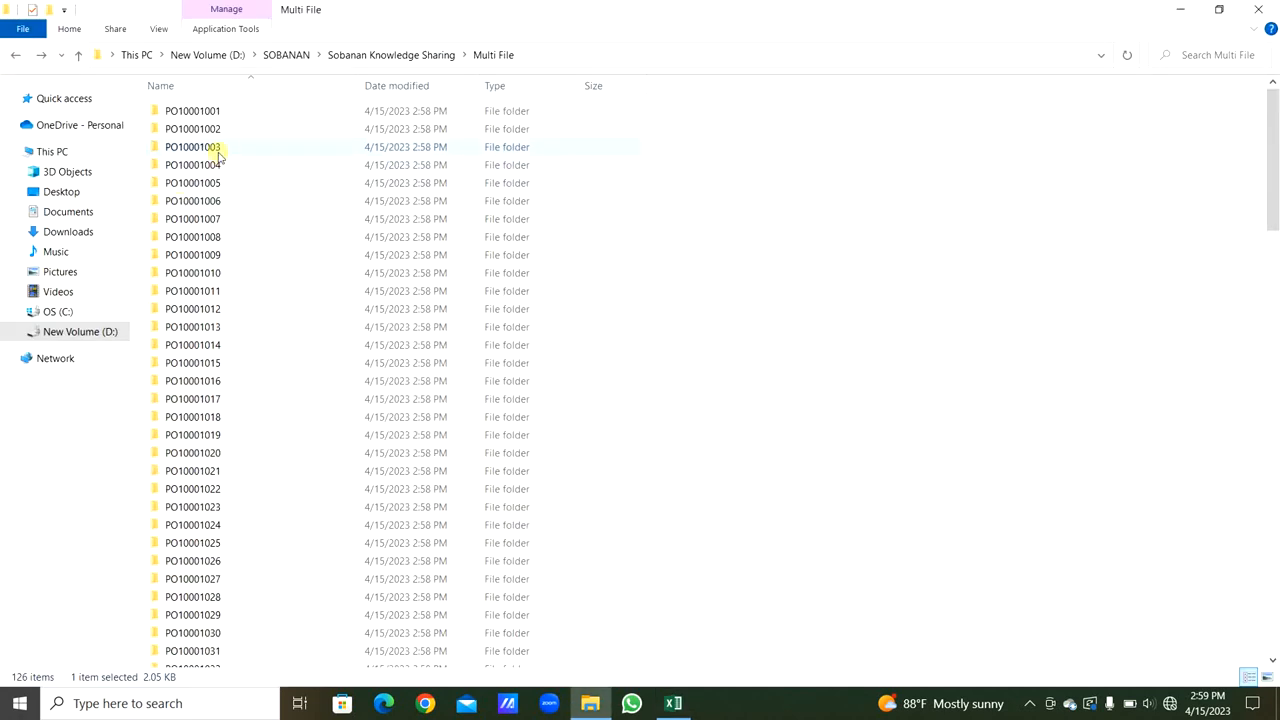
{"action": "left_click", "coordinate": [221, 131]}
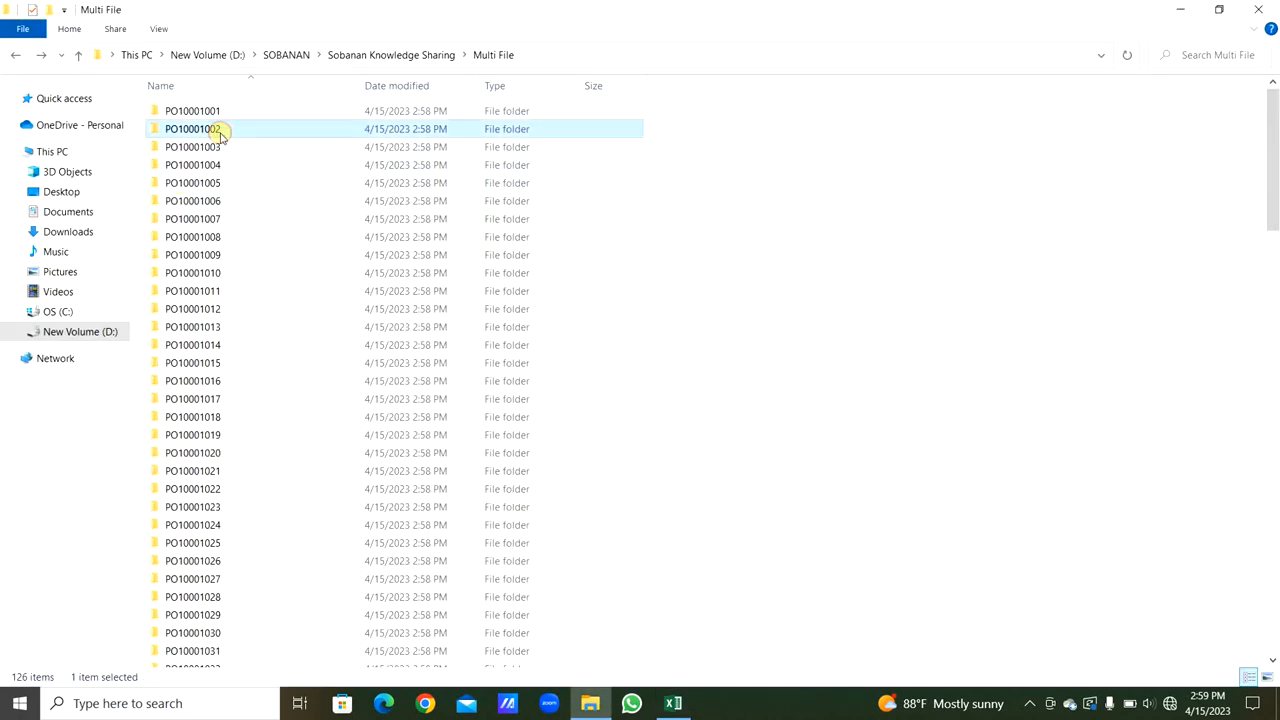
{"action": "key", "text": "ctrl+a"}
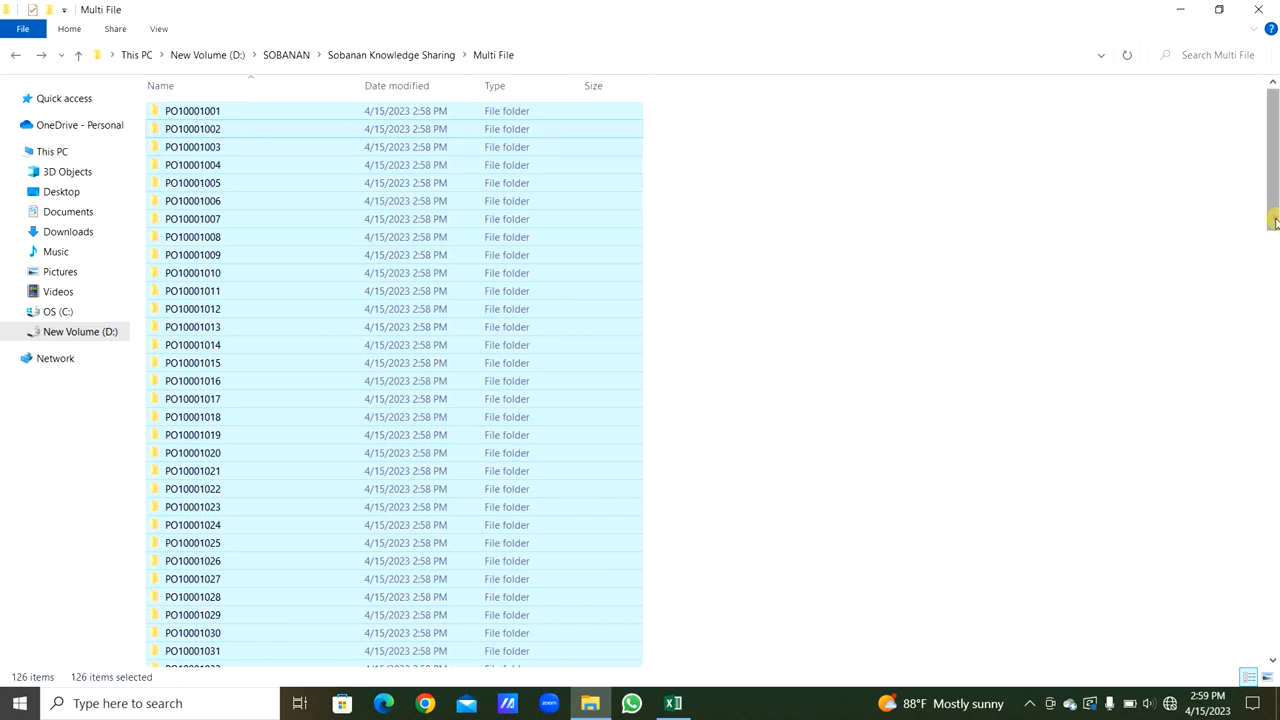
{"action": "left_click_drag", "start_coordinate": [1275, 223], "coordinate": [1273, 672]}
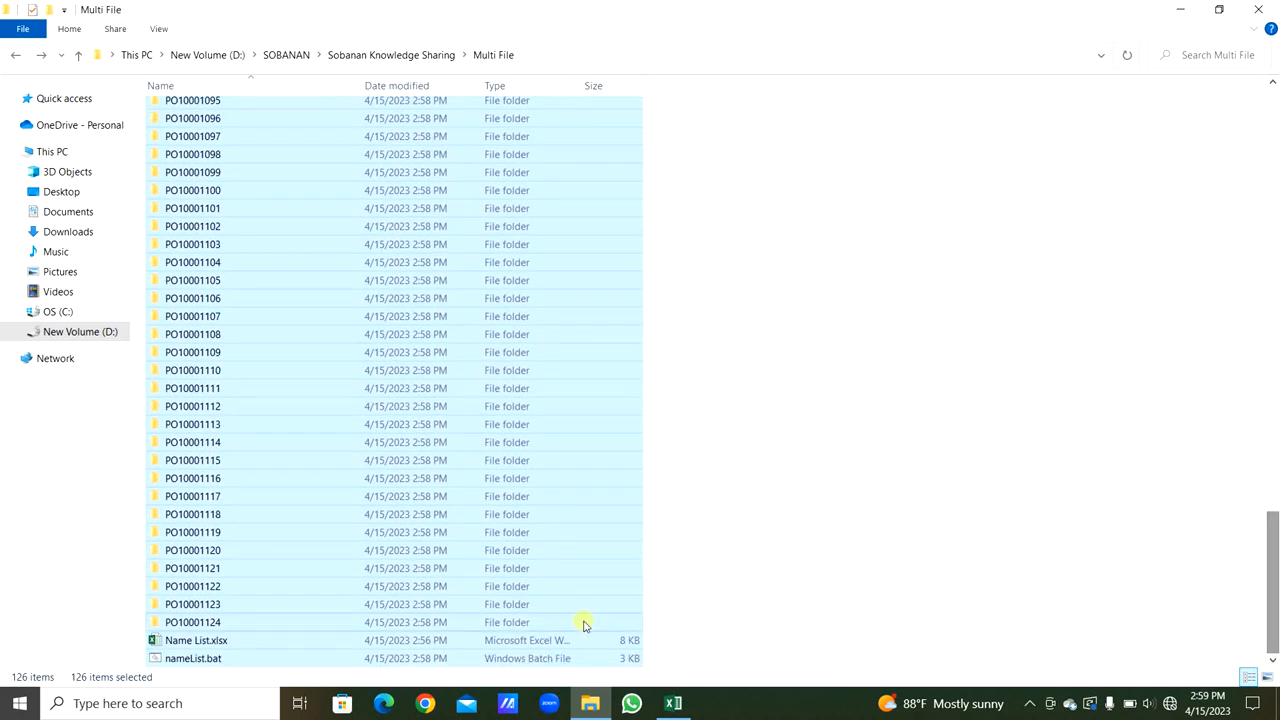
{"action": "left_click", "coordinate": [281, 657], "text": "ctrl"}
{"action": "left_click", "coordinate": [292, 641], "text": "ctrl"}
{"action": "key", "text": "shift+Delete"}
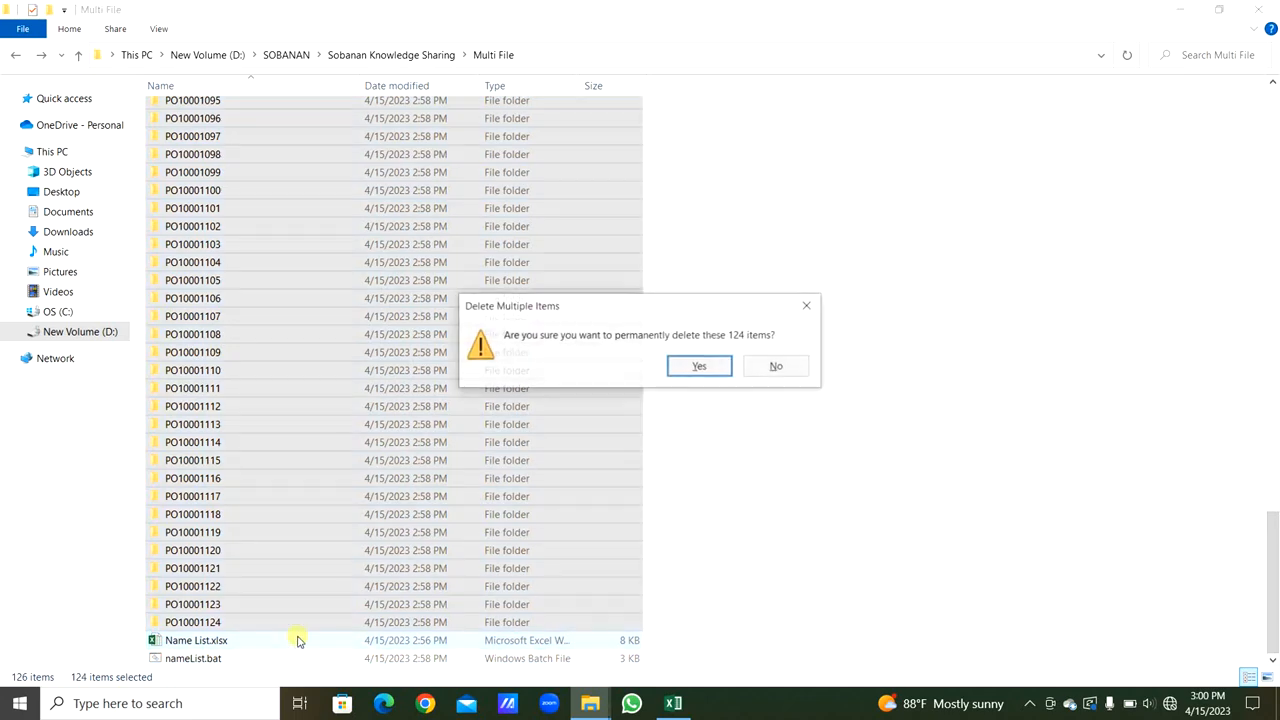
{"action": "key", "text": "Return"}
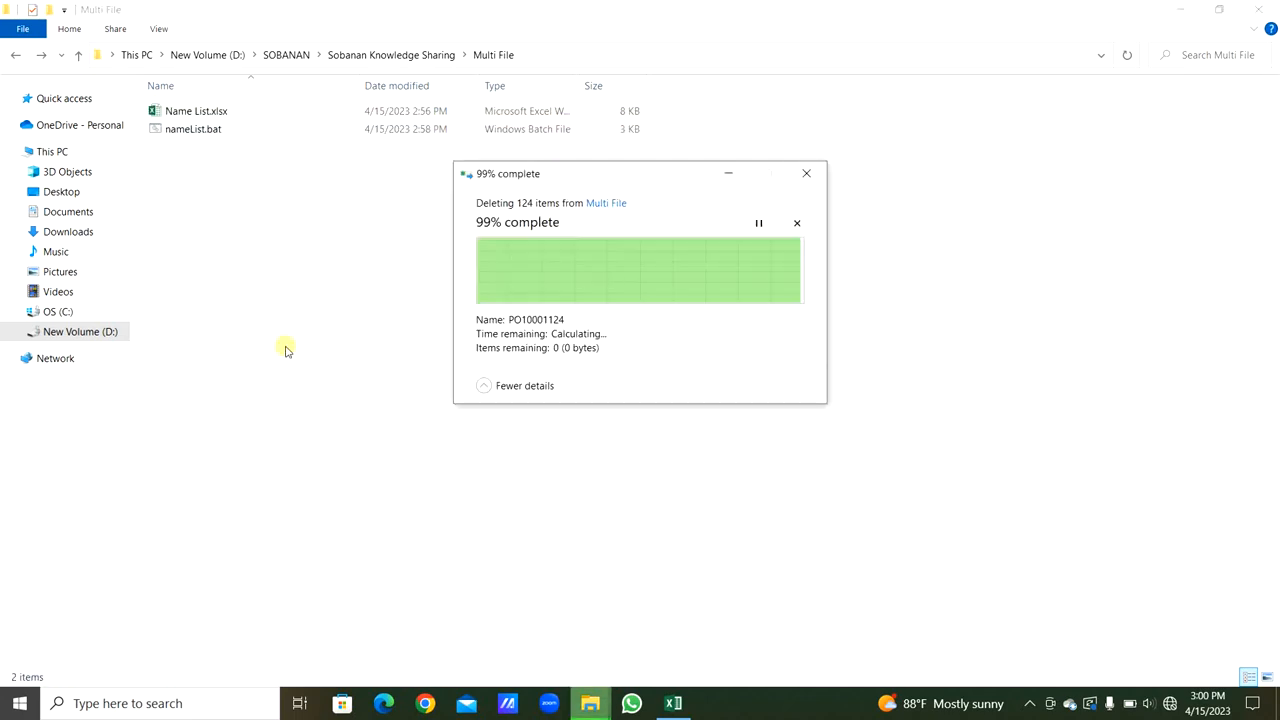
Open nameList.bat for editing, replace all its contents with the copied subfolder commands, then save and close it
{"action": "right_click", "coordinate": [218, 130]}
{"action": "left_click", "coordinate": [219, 134]}
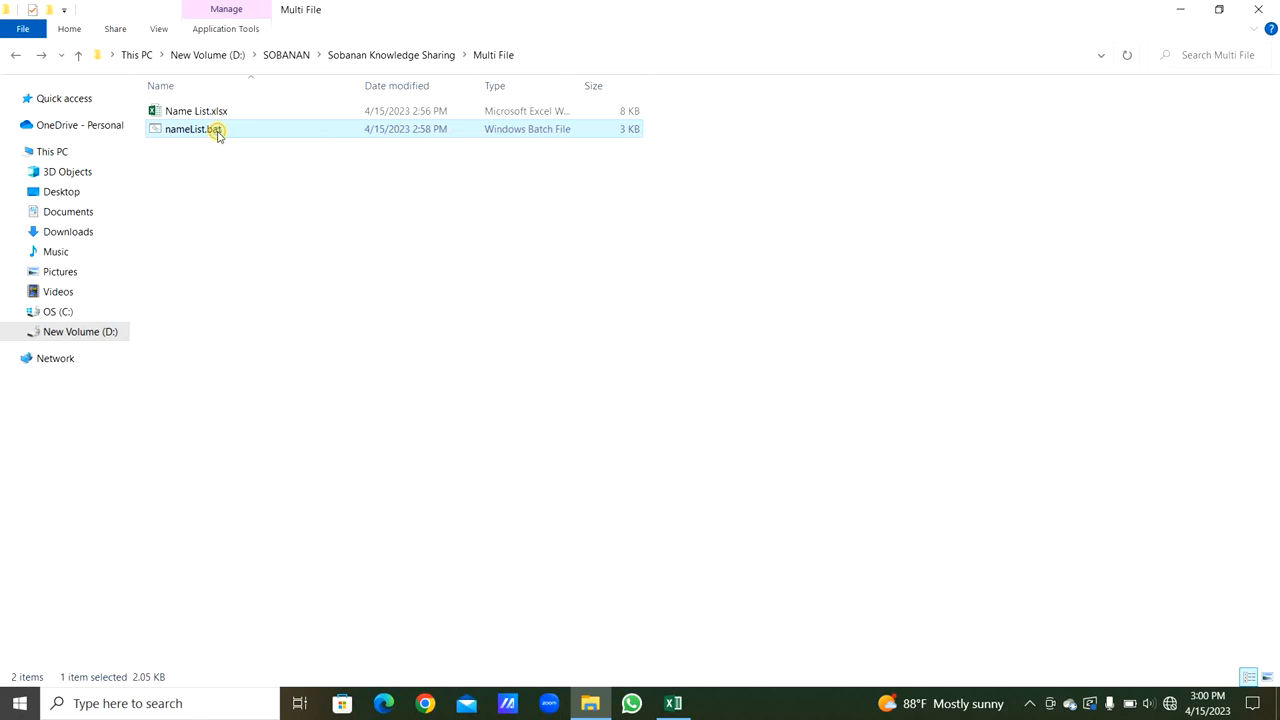
{"action": "right_click", "coordinate": [219, 134]}
{"action": "left_click", "coordinate": [251, 166]}
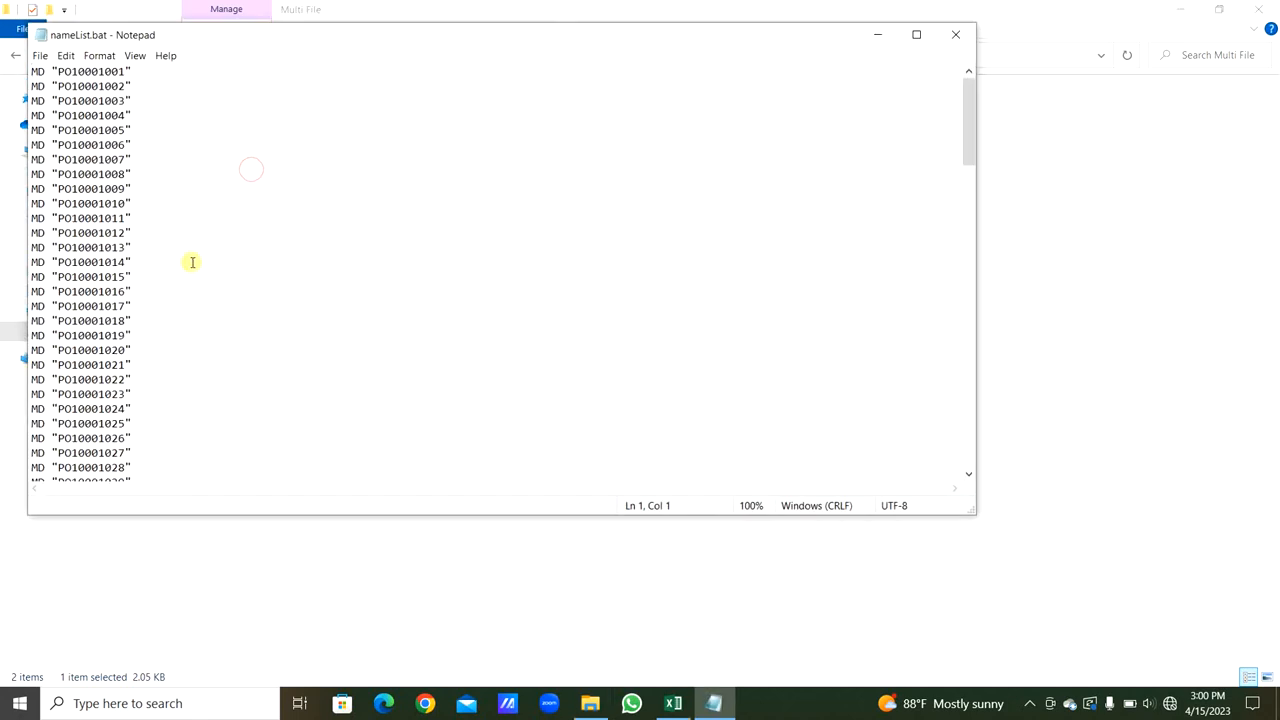
{"action": "key", "text": "ctrl+a"}
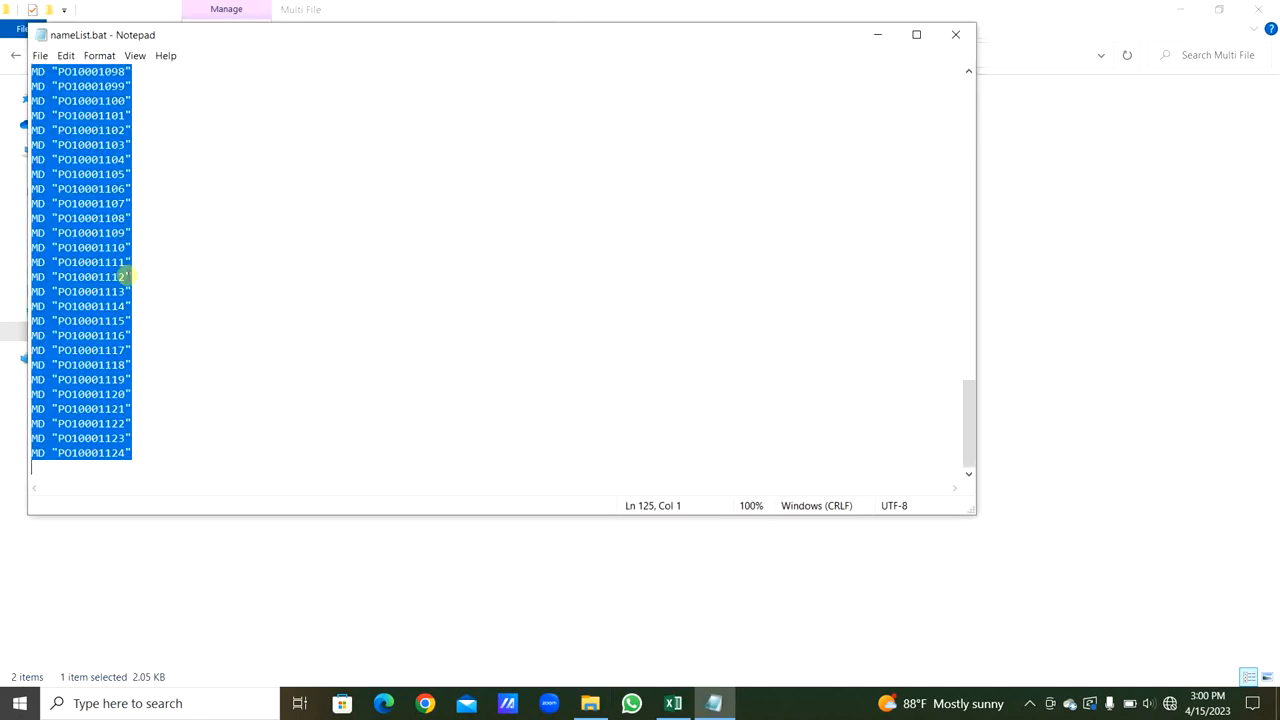
{"action": "key", "text": "BackSpace"}
{"action": "key", "text": "ctrl+v"}
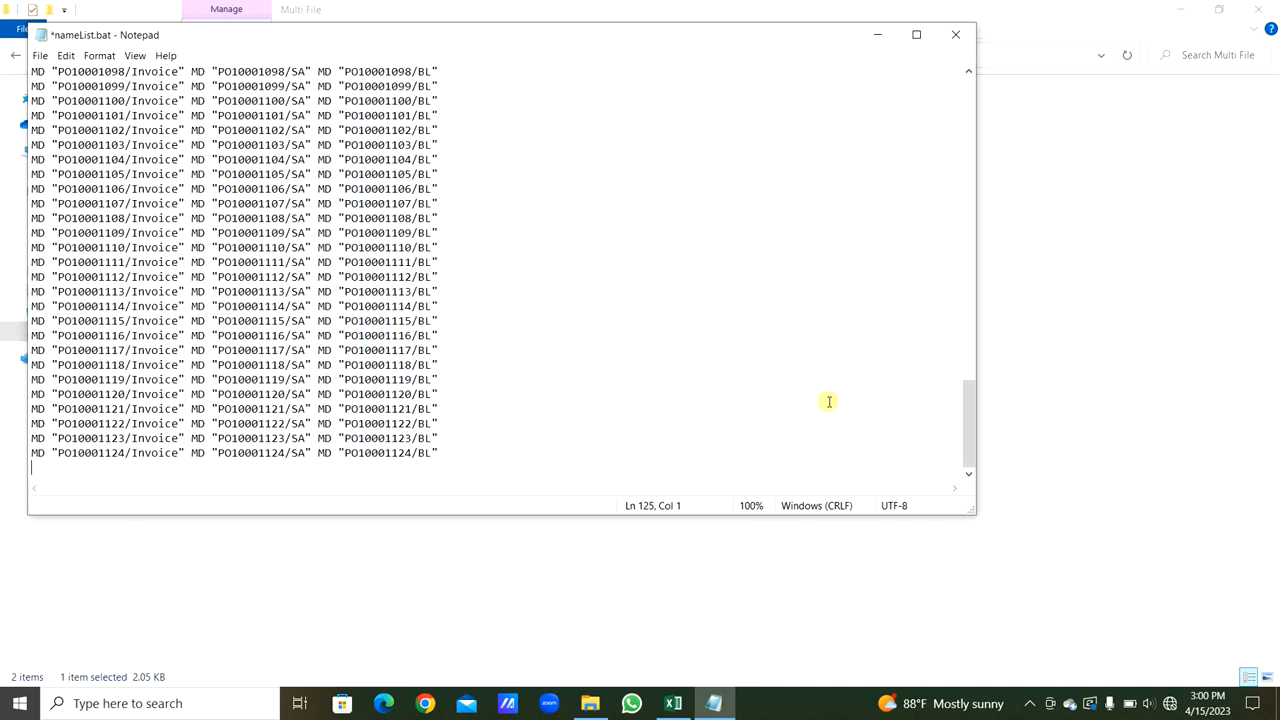
{"action": "left_click", "coordinate": [955, 34]}
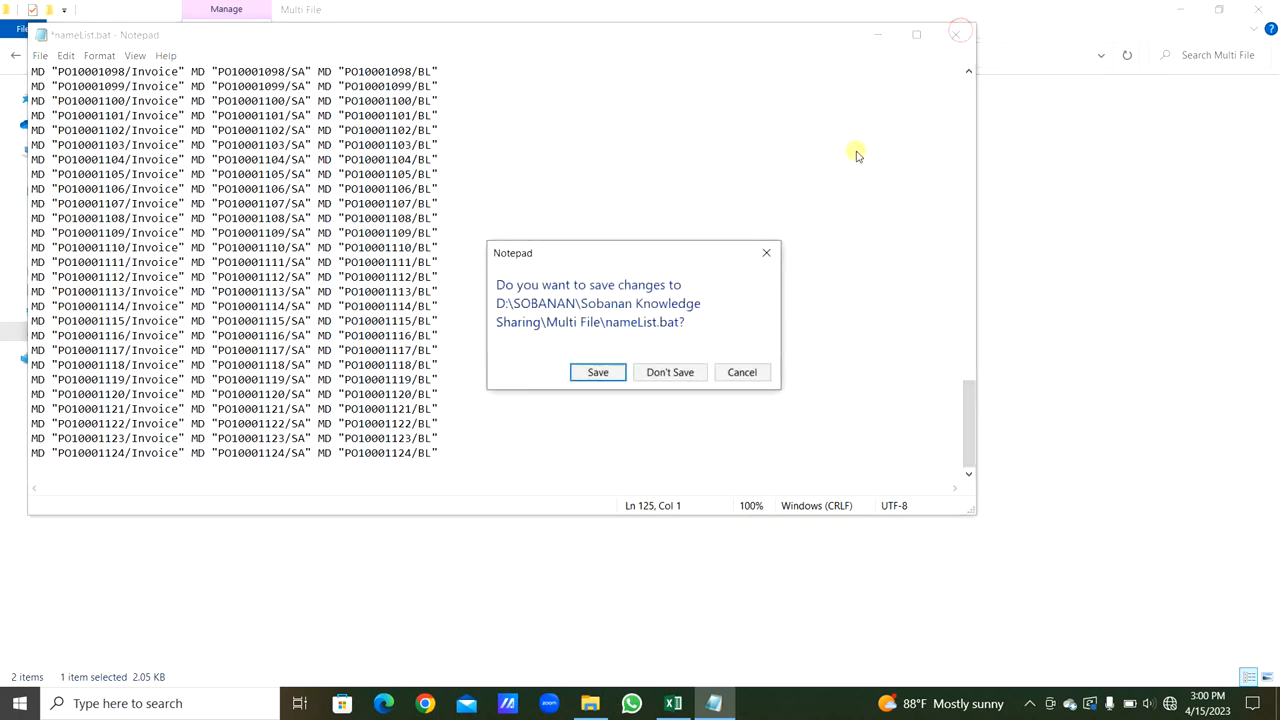
{"action": "key", "text": "Return"}
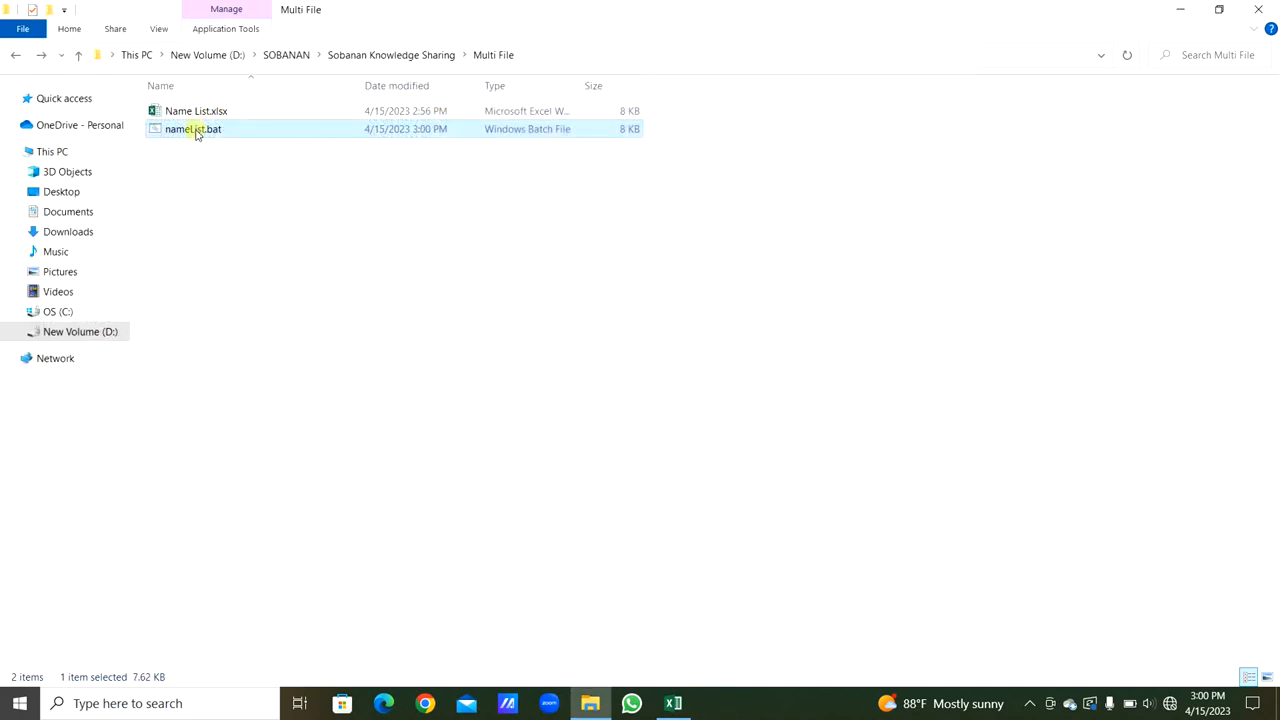
Run nameList.bat to create the folders with their subfolders, and check the contents of two of the new PO folders
{"action": "double_click", "coordinate": [197, 135]}
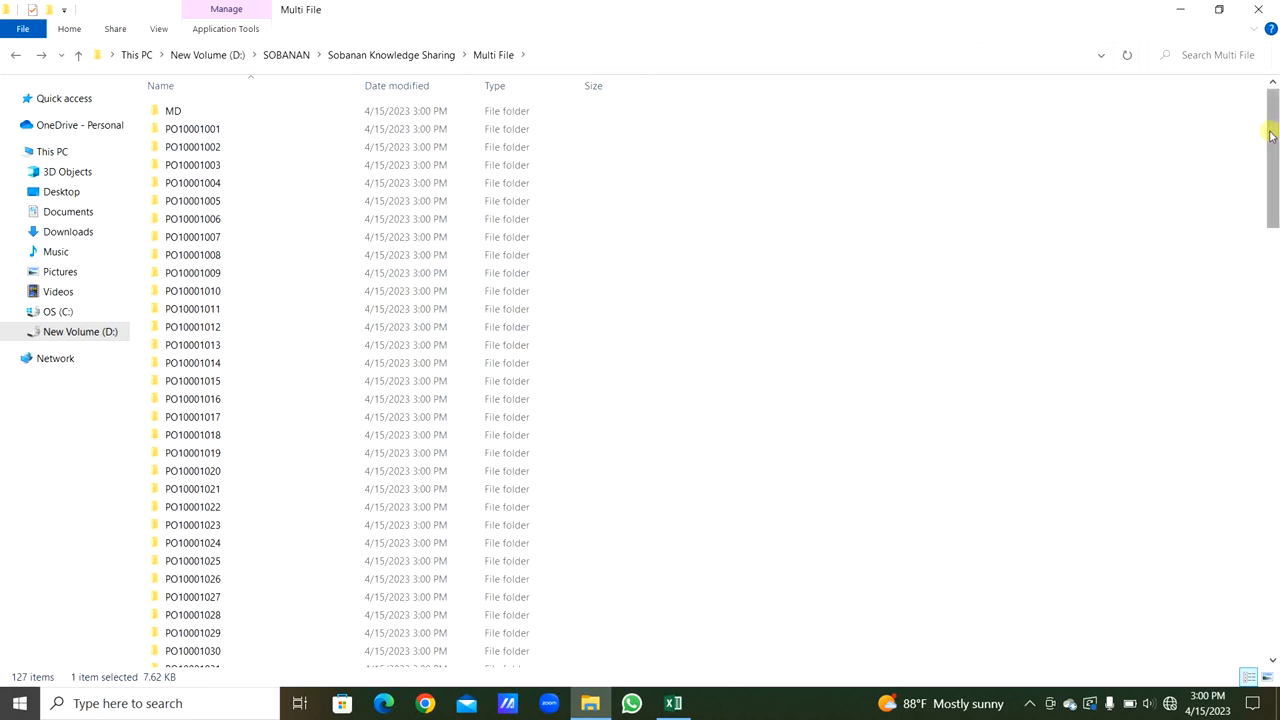
{"action": "left_click_drag", "start_coordinate": [1271, 126], "coordinate": [1245, 146]}
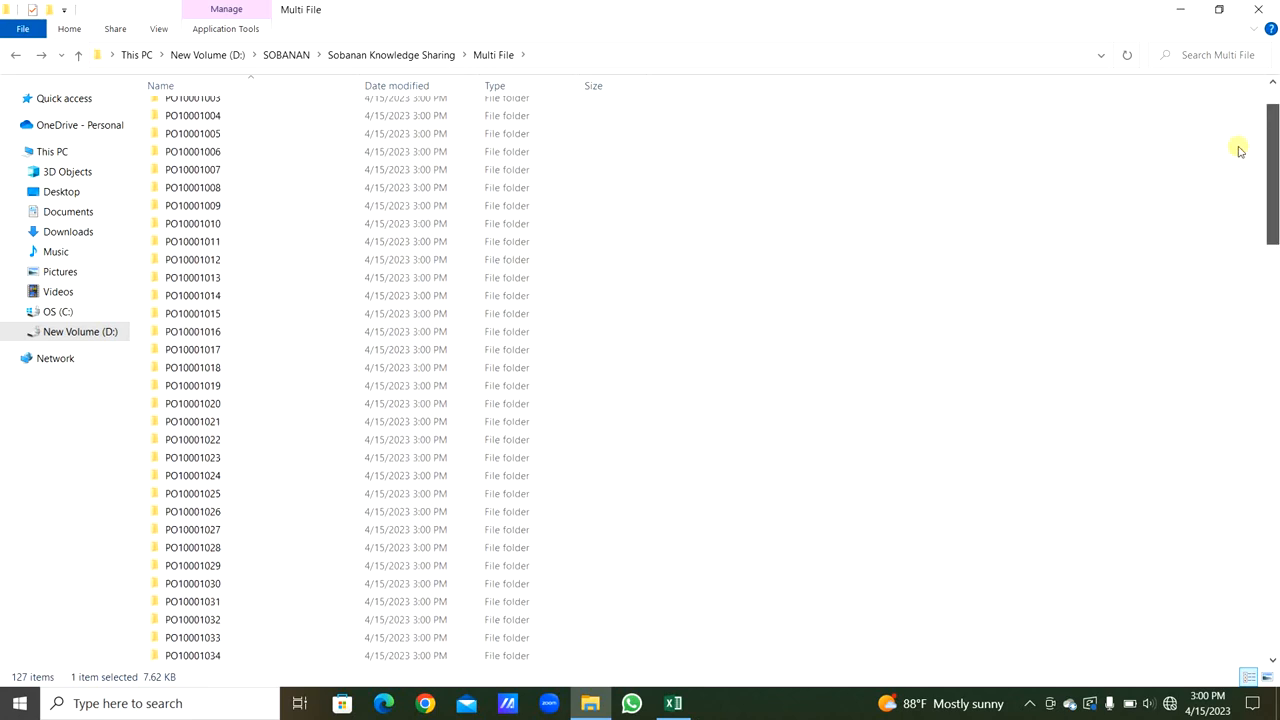
{"action": "double_click", "coordinate": [240, 188]}
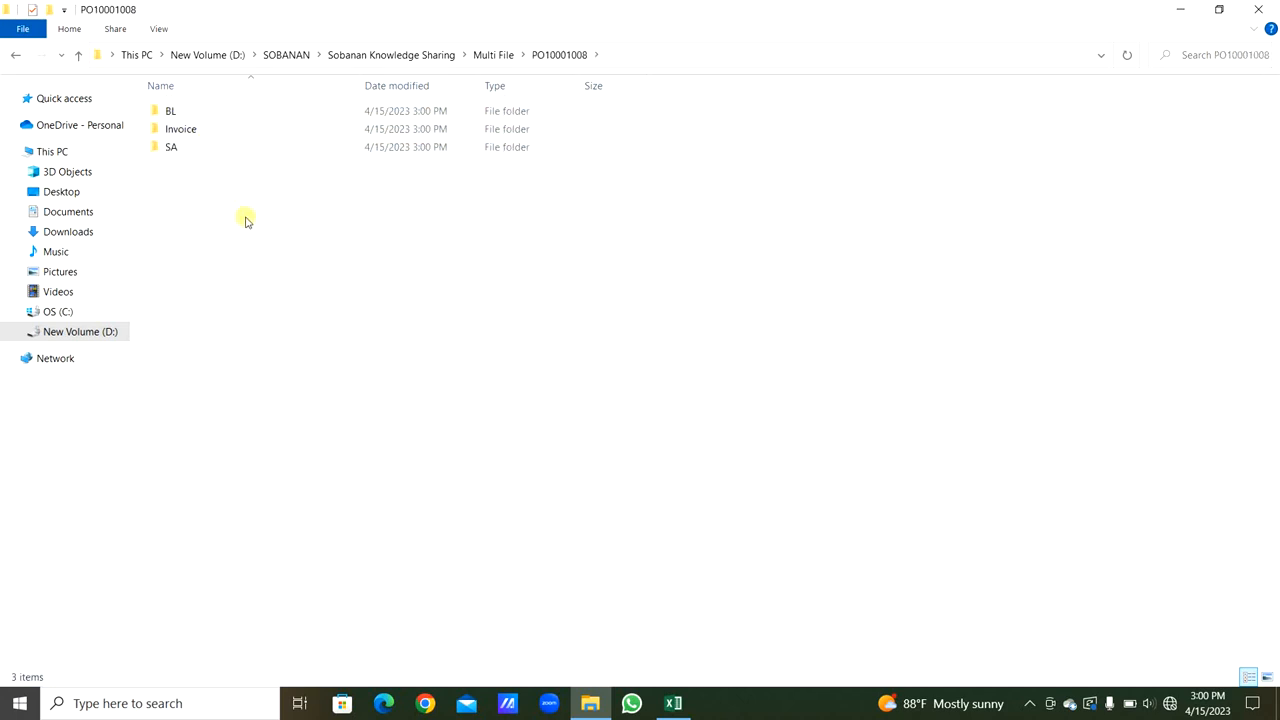
{"action": "key", "text": "BackSpace"}
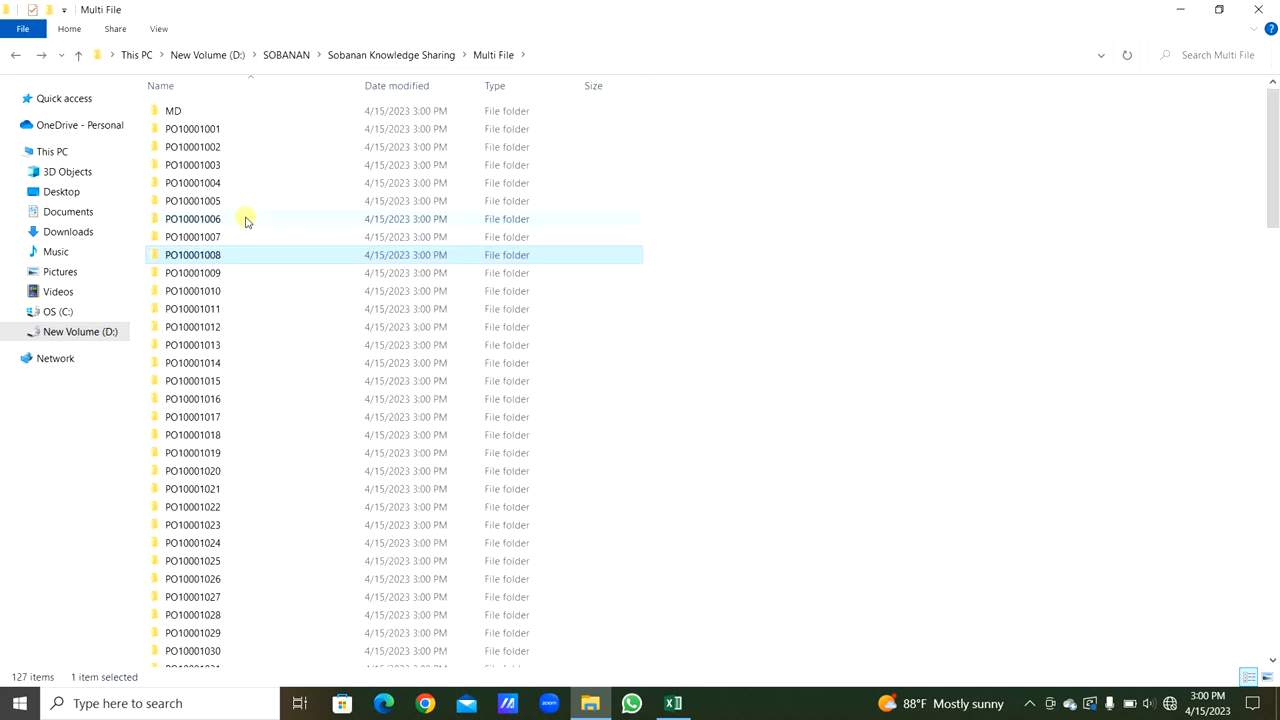
{"action": "double_click", "coordinate": [246, 385]}
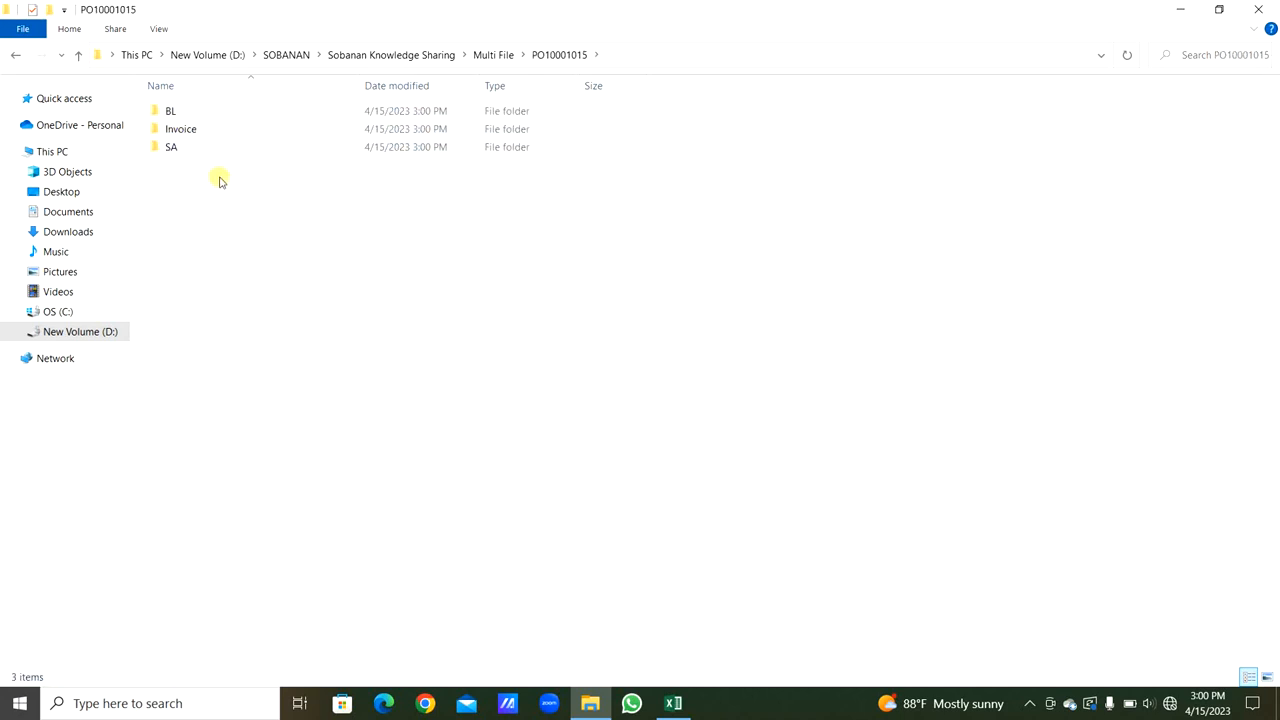
{"action": "key", "text": "BackSpace"}
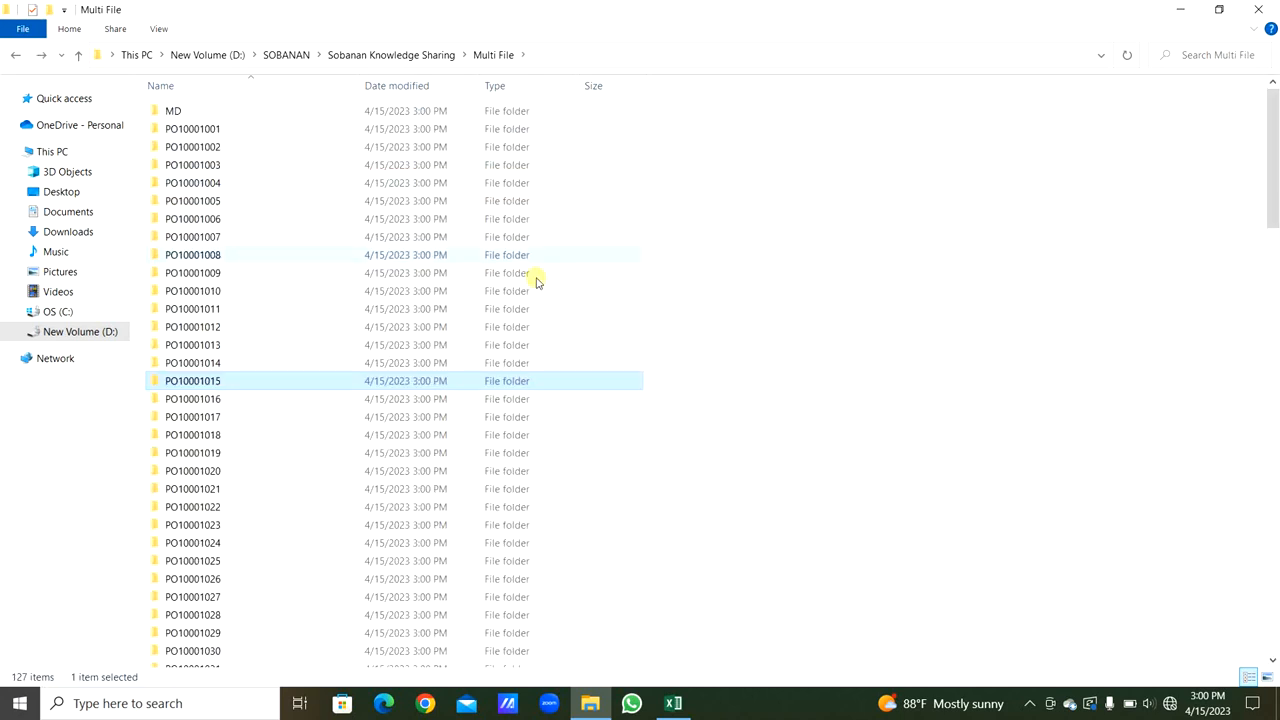
{"action": "left_click", "coordinate": [948, 220]}
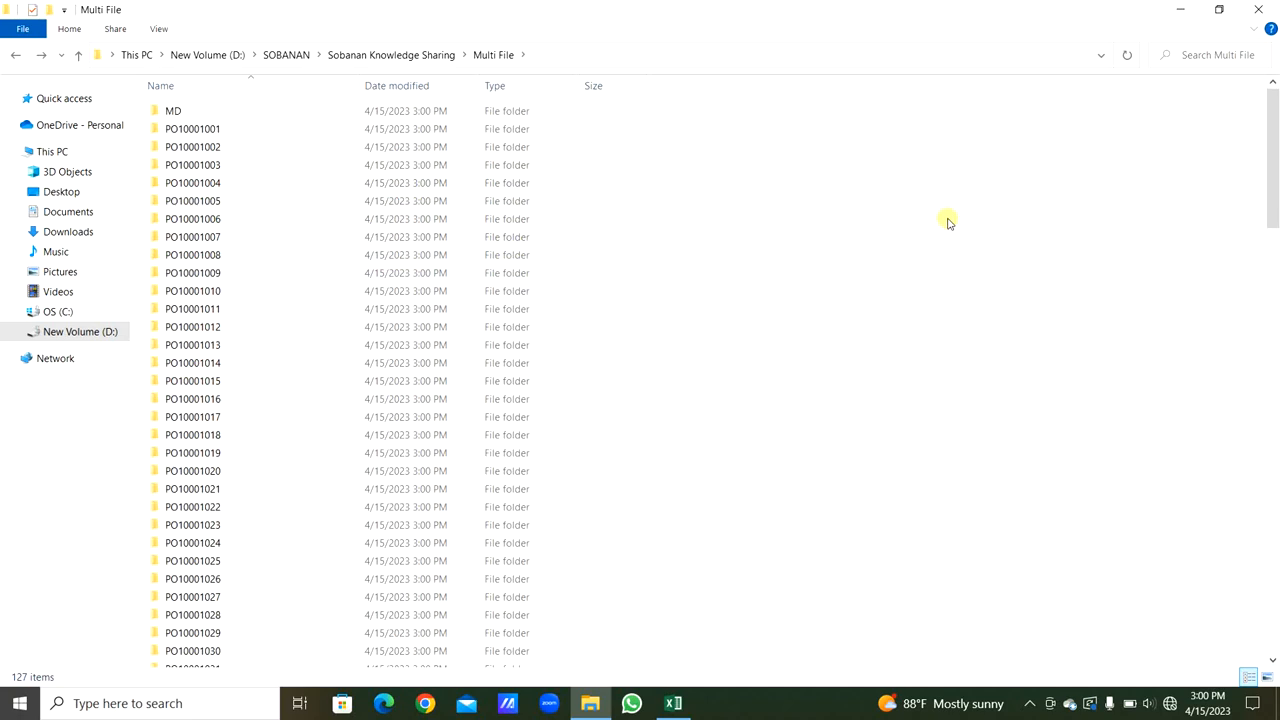